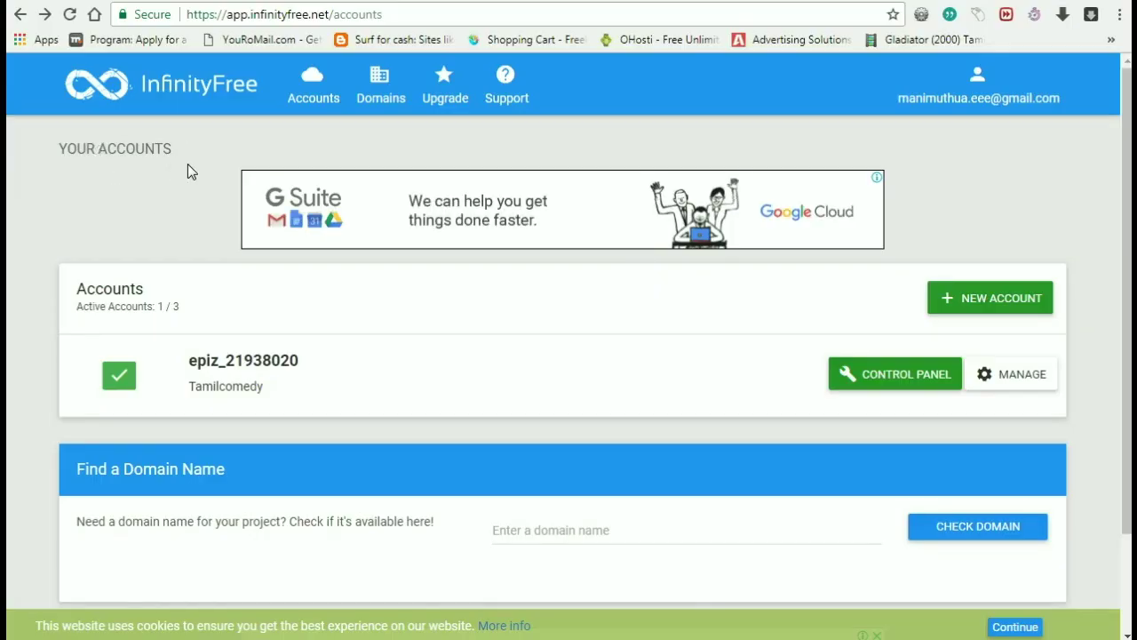
pyautogui.scroll(-1, 685, 355)
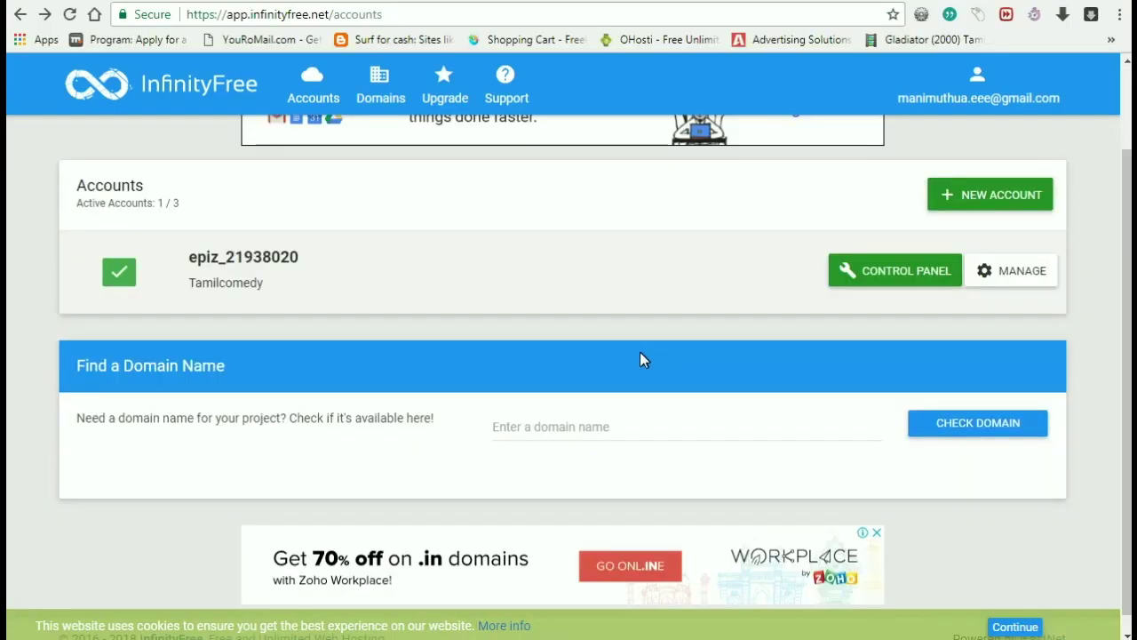
pyautogui.scroll(1, 644, 378)
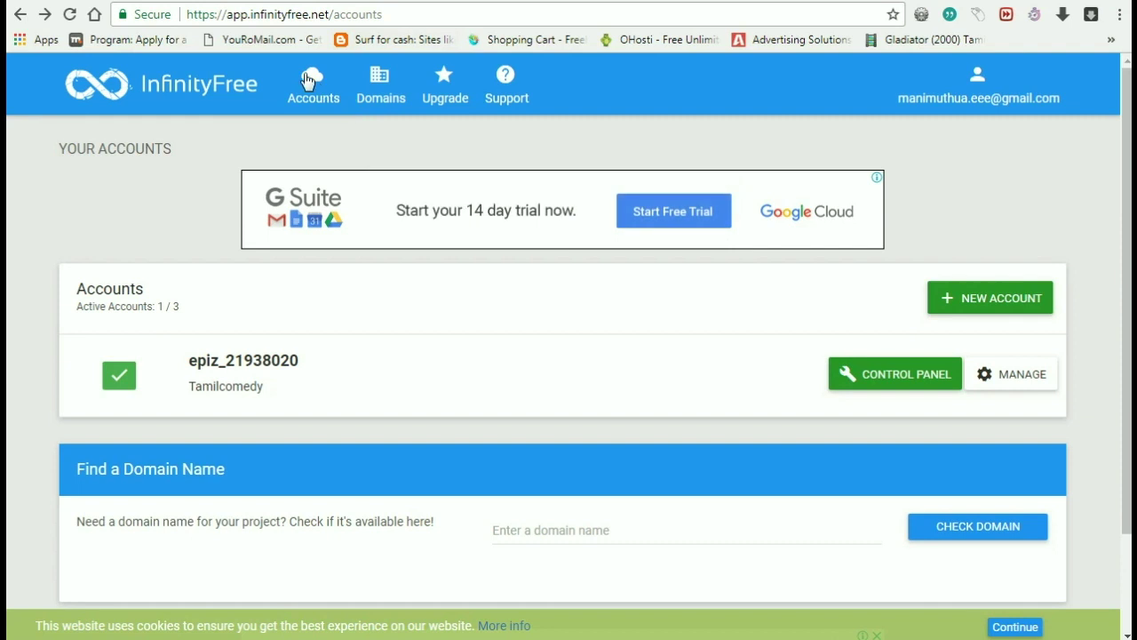
pyautogui.moveTo(329, 16); pyautogui.dragTo(251, 14)
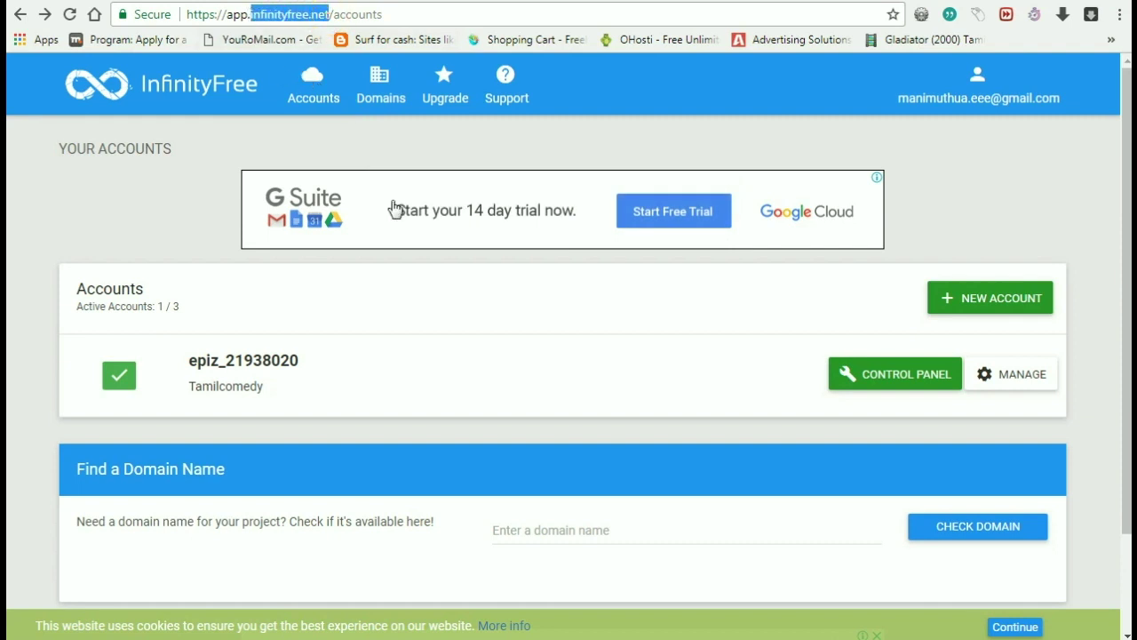
pyautogui.click(207, 154)
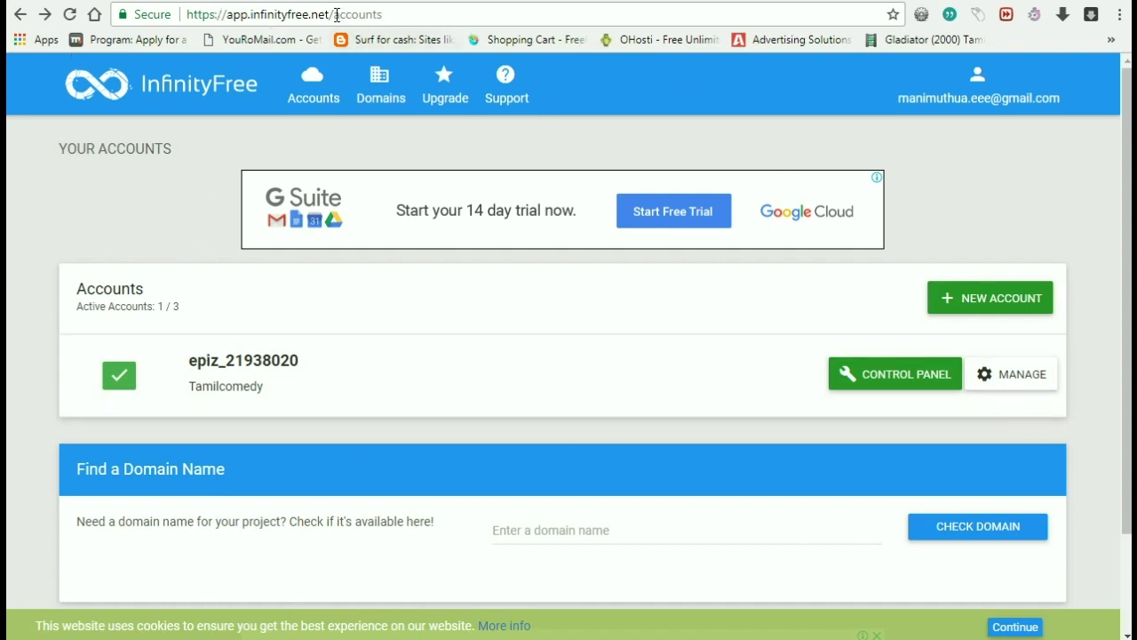
pyautogui.moveTo(326, 14)
pyautogui.mouseDown()
pyautogui.moveTo(253, 17)
pyautogui.moveTo(322, 18)
pyautogui.mouseUp()
pyautogui.hotkey('ctrl', 'c')
pyautogui.click(252, 18)
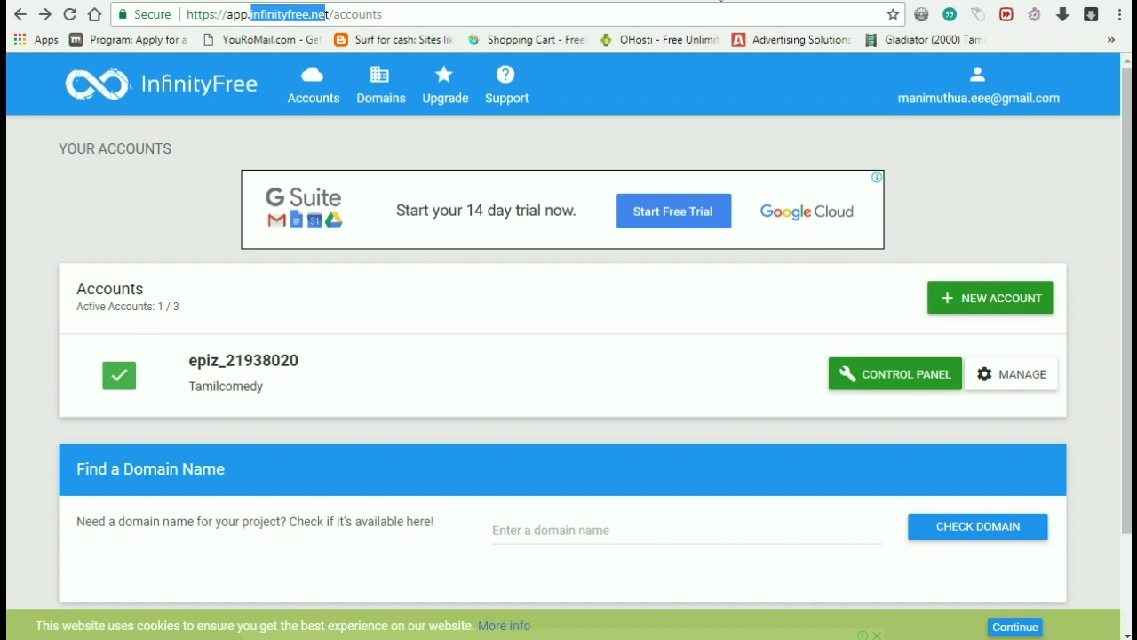
# Load infinityfree.net in a new tab and scroll through its homepage.
pyautogui.hotkey('ctrl', 't')
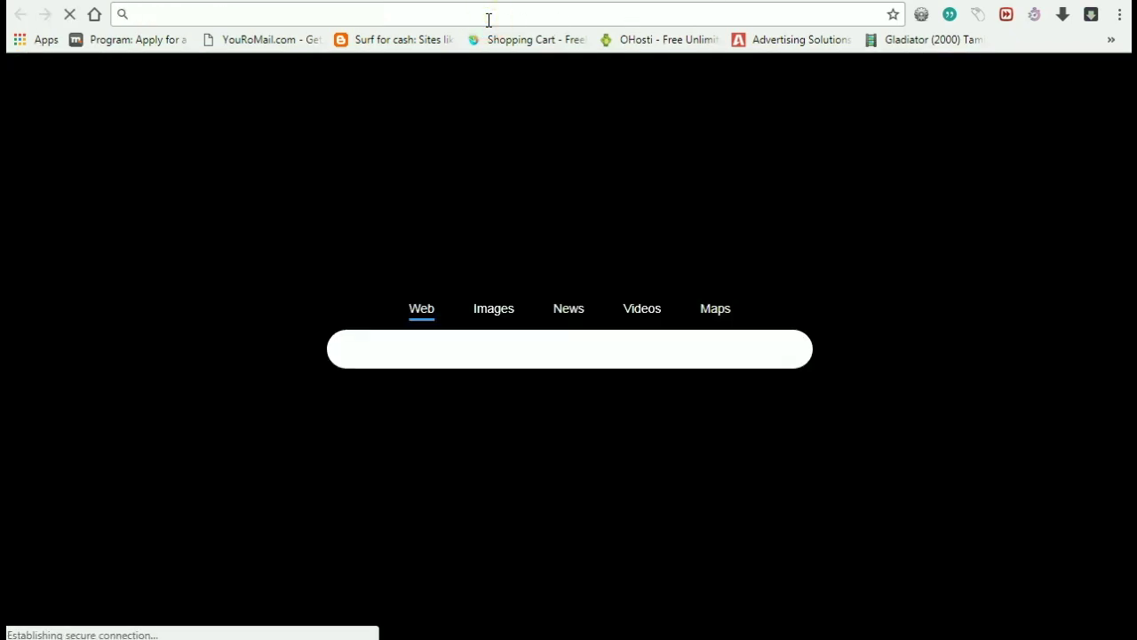
pyautogui.hotkey('ctrl', 'v')
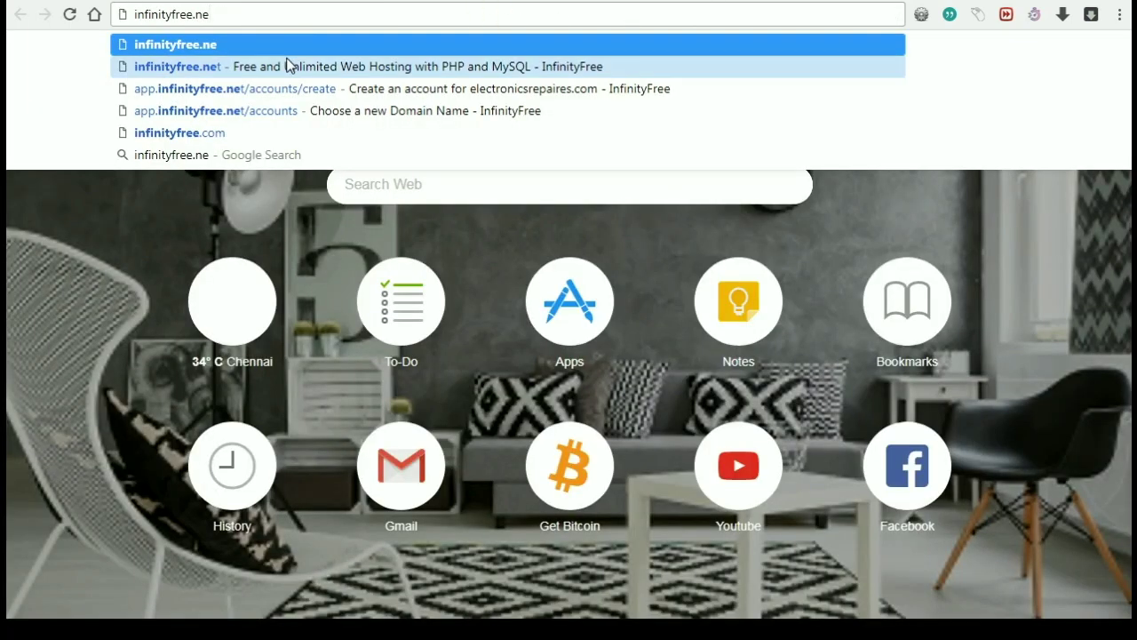
pyautogui.click(287, 66)
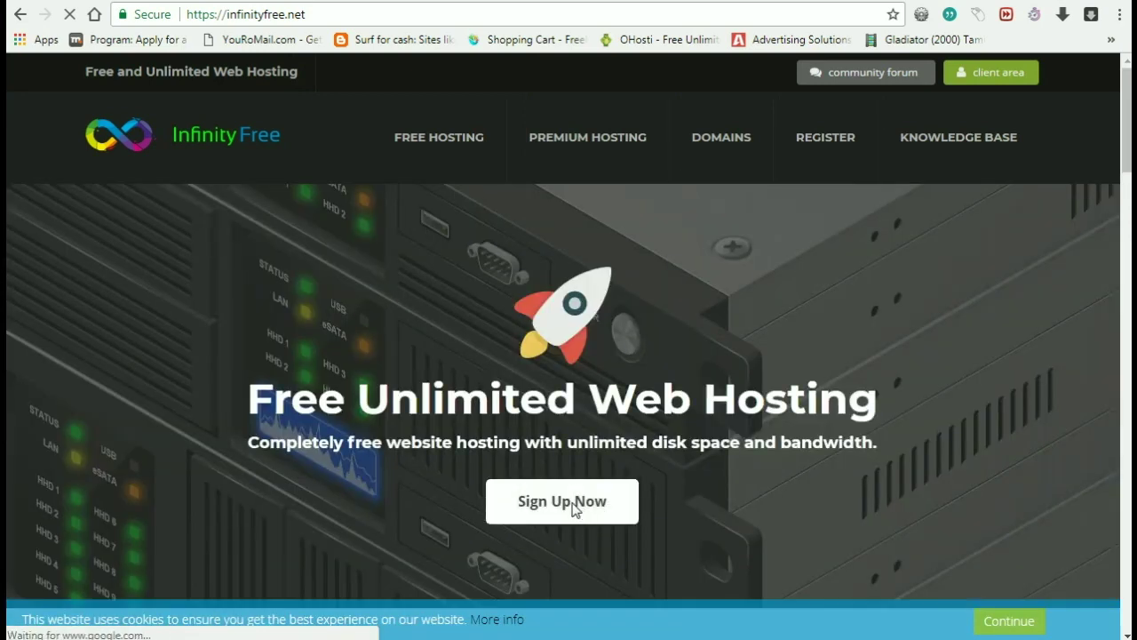
pyautogui.scroll(-10, 560, 417)
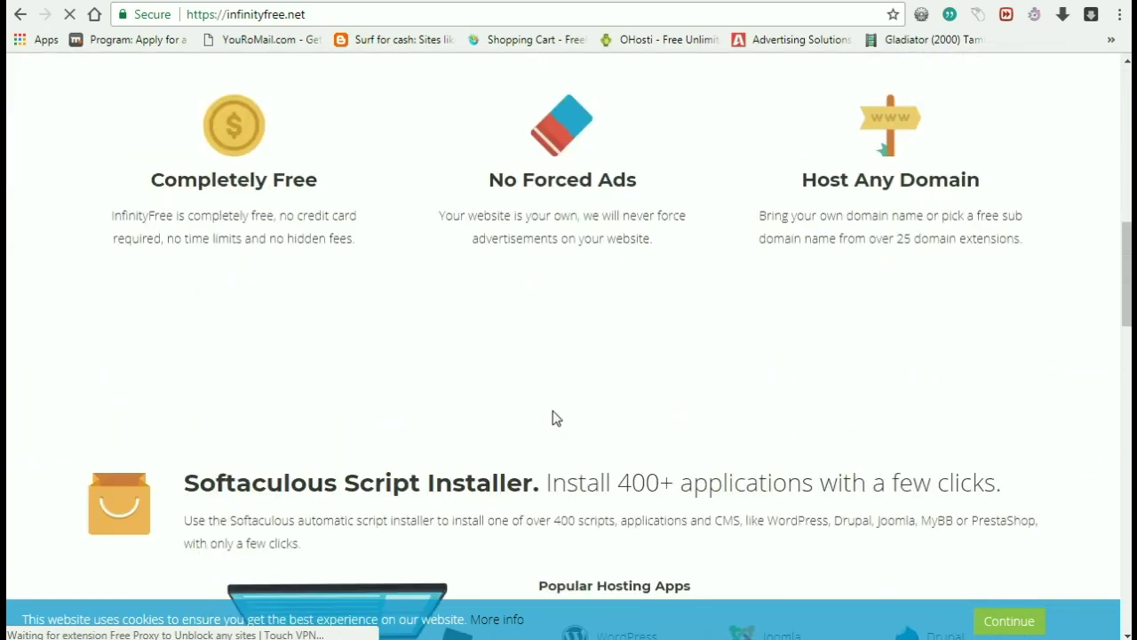
pyautogui.scroll(5, 548, 408)
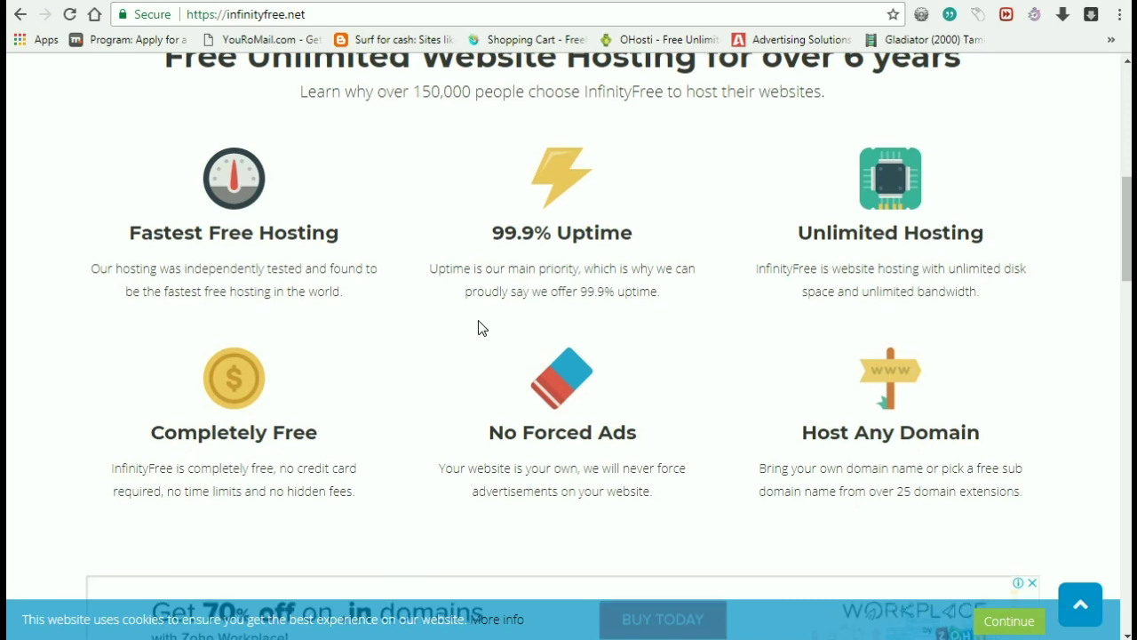
# Scroll to Popular Hosting Apps and highlight the Joomla app name.
pyautogui.scroll(-5, 479, 329)
pyautogui.scroll(-2, 478, 327)
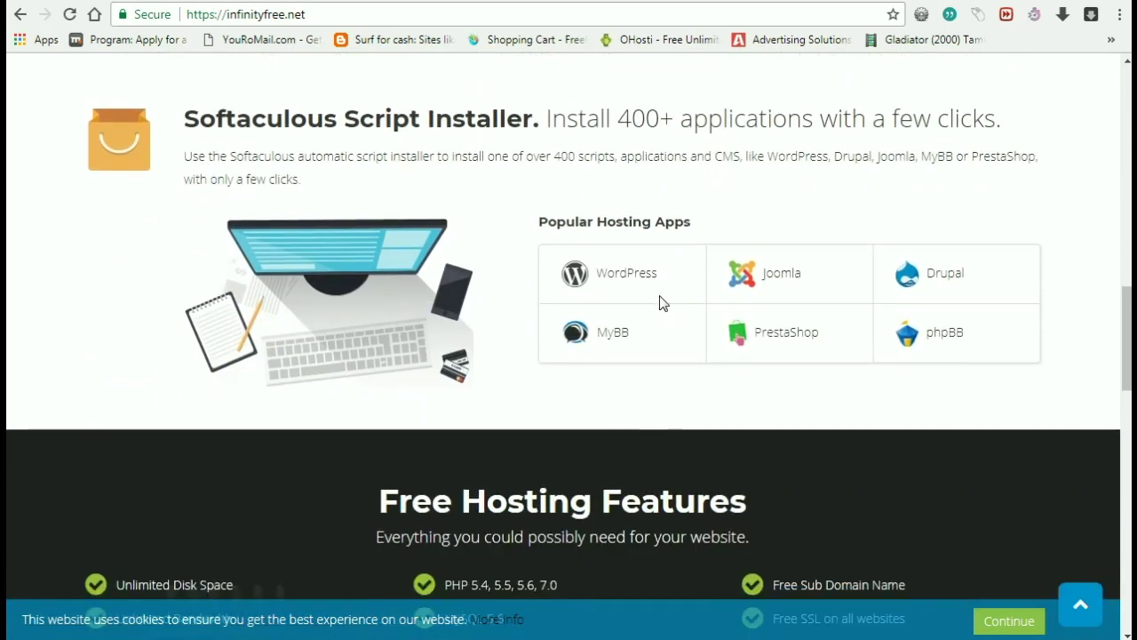
pyautogui.moveTo(595, 269); pyautogui.dragTo(684, 288)
pyautogui.moveTo(801, 274); pyautogui.dragTo(760, 273)
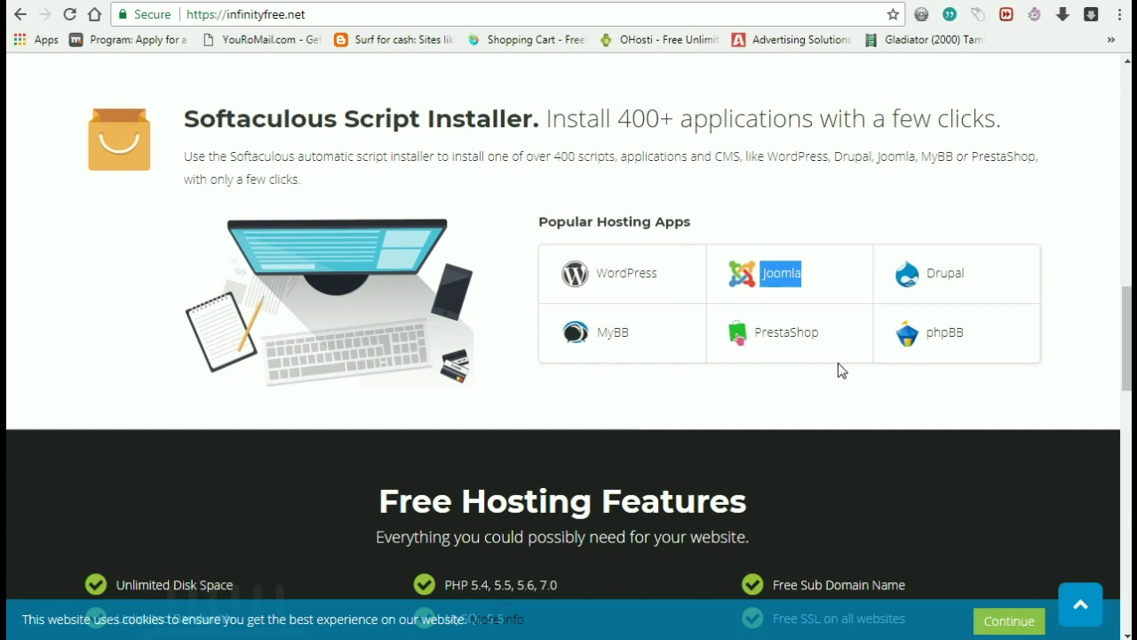
pyautogui.scroll(-3, 780, 420)
pyautogui.scroll(-1, 780, 420)
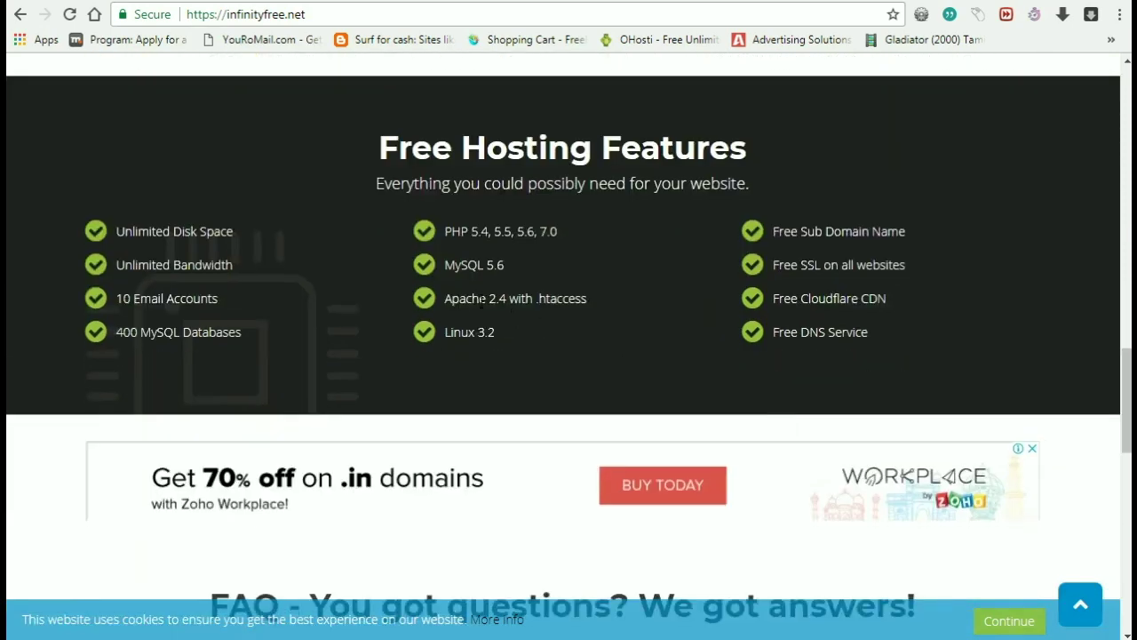
# Highlight the twelve free hosting features, then the words Unlimited and Databases.
pyautogui.moveTo(889, 341); pyautogui.dragTo(209, 131)
pyautogui.click(210, 135)
pyautogui.doubleClick(153, 230)
pyautogui.click(201, 259)
pyautogui.click(180, 298)
pyautogui.doubleClick(199, 325)
pyautogui.click(324, 312)
# Highlight the Free Sub Domain Name and Free SSL on all websites feature lines.
pyautogui.tripleClick(880, 227)
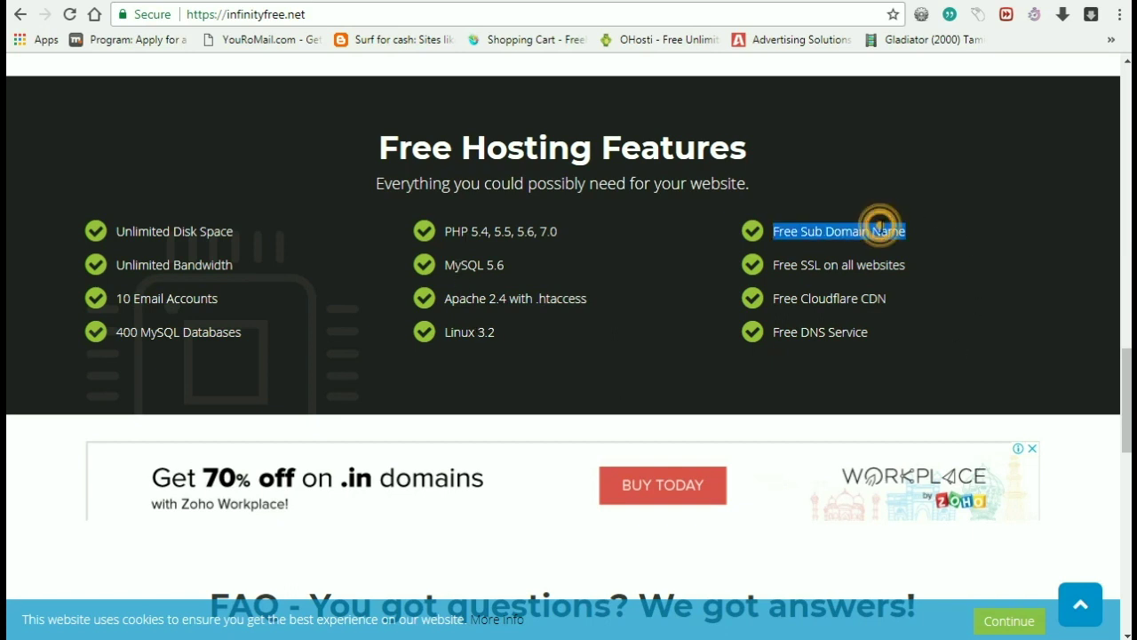
pyautogui.tripleClick(868, 268)
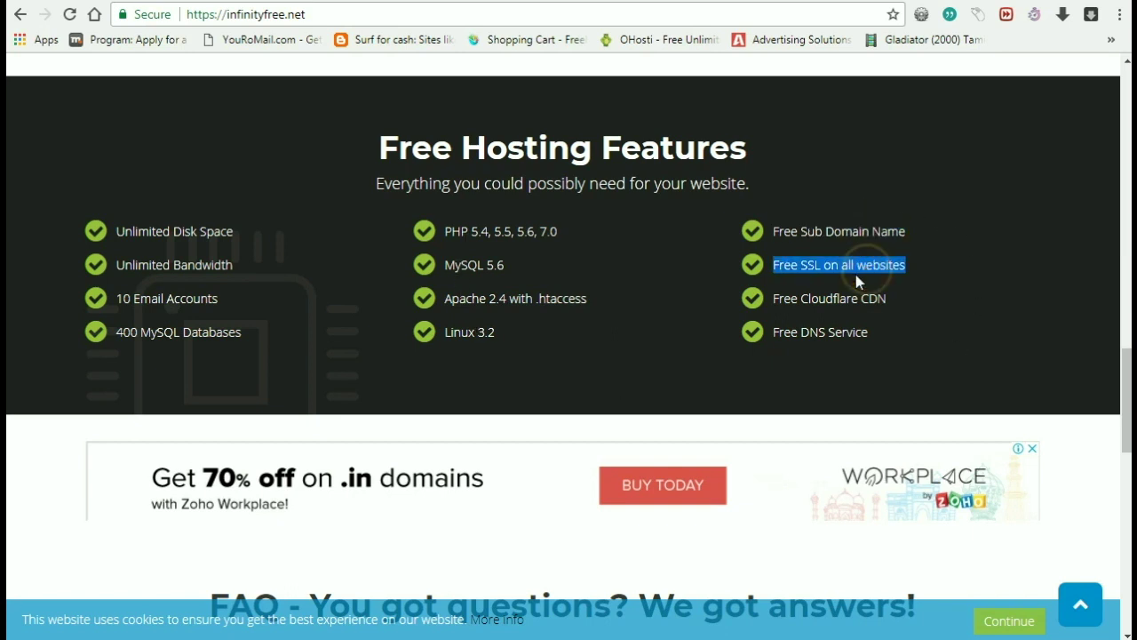
pyautogui.click(848, 269)
pyautogui.tripleClick(849, 267)
pyautogui.click(831, 265)
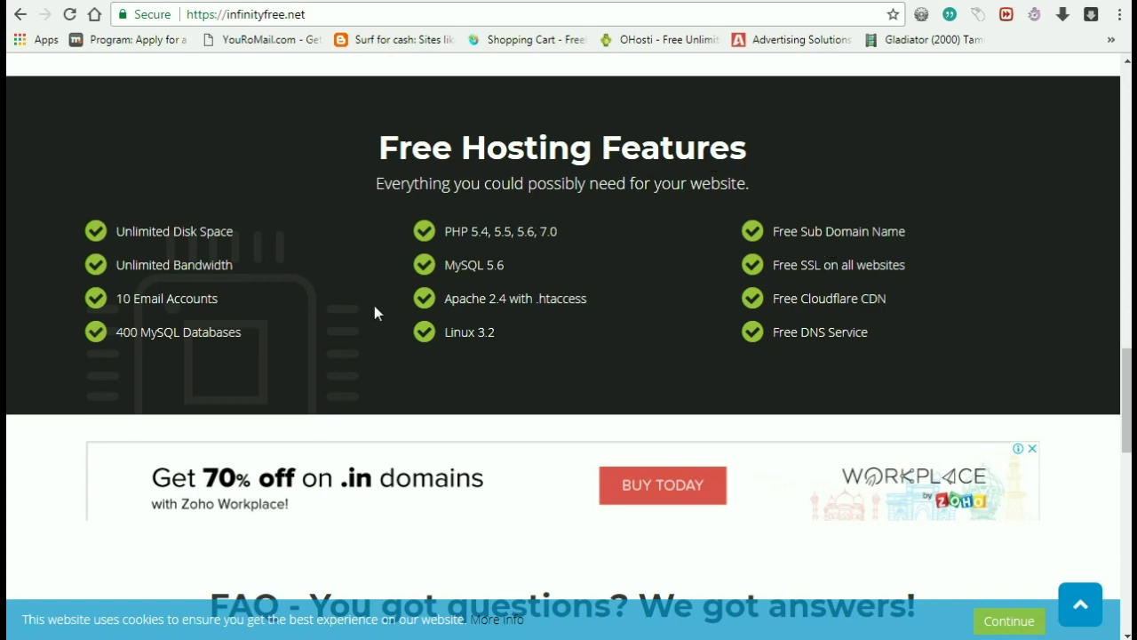
pyautogui.scroll(-3, 374, 306)
pyautogui.scroll(10, 363, 272)
pyautogui.scroll(10, 452, 411)
pyautogui.scroll(-1, 515, 524)
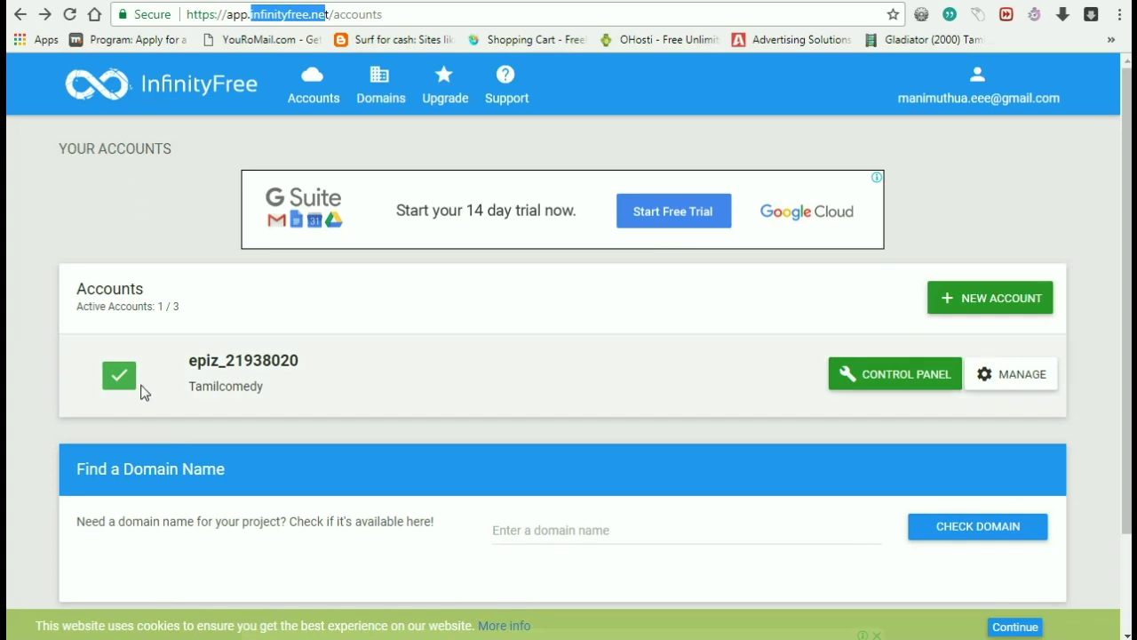
# Highlight the Tamilcomedy account's details, then start a new hosting account.
pyautogui.moveTo(121, 376); pyautogui.dragTo(1026, 398)
pyautogui.click(487, 399)
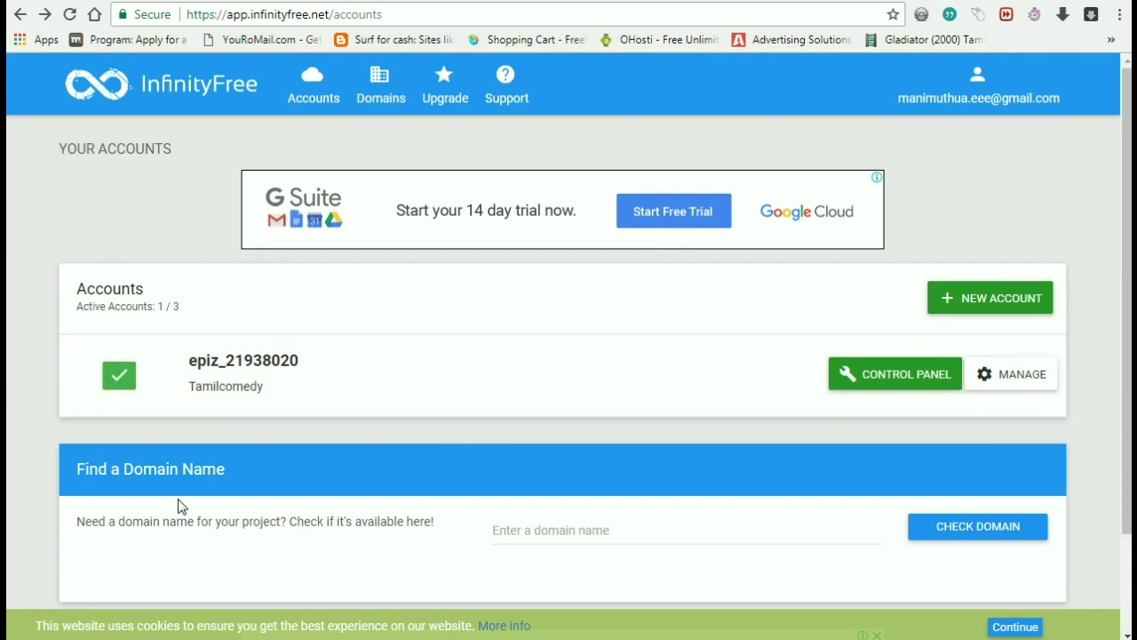
pyautogui.click(964, 301)
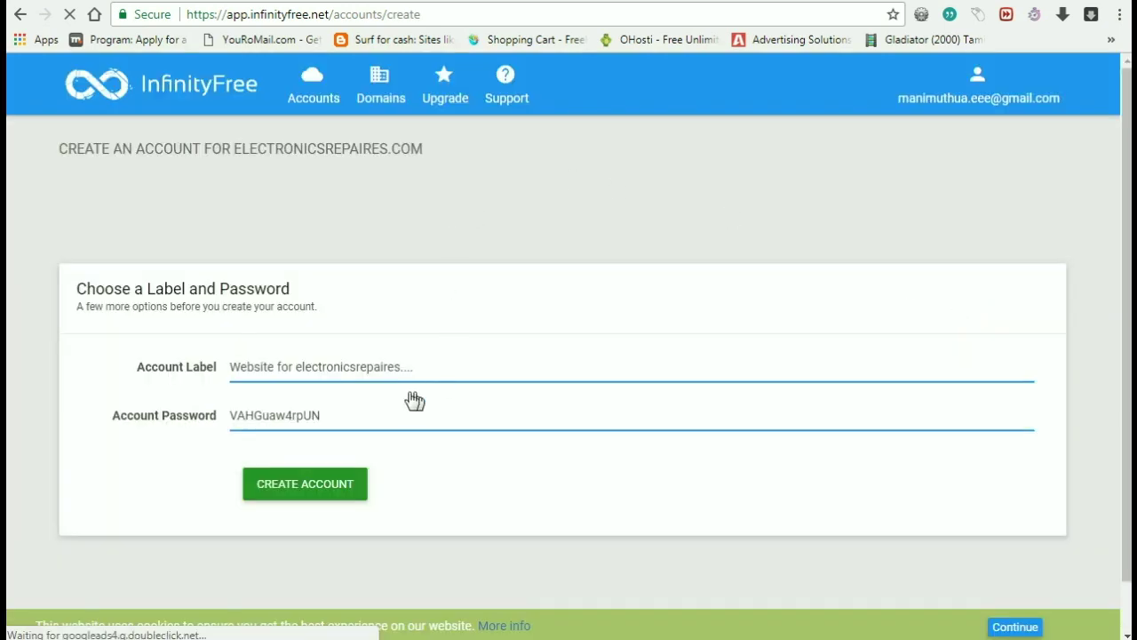
# Relabel the account 'Electronics', highlight the generated password, then go back to Accounts.
pyautogui.click(414, 370)
pyautogui.moveTo(419, 368); pyautogui.dragTo(239, 367)
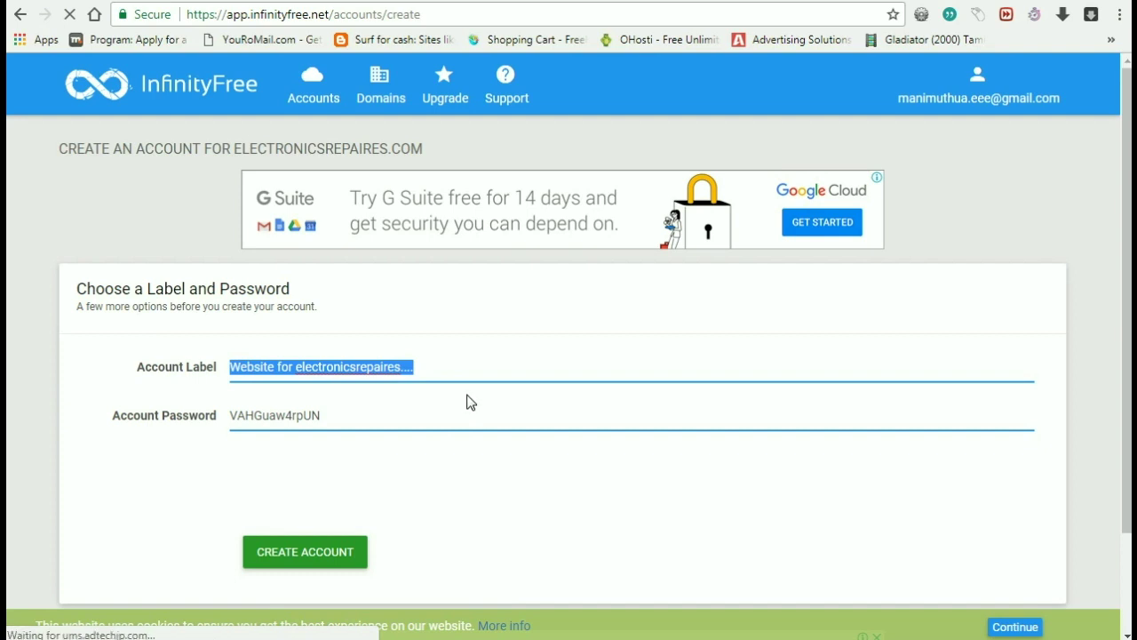
pyautogui.press('BackSpace')
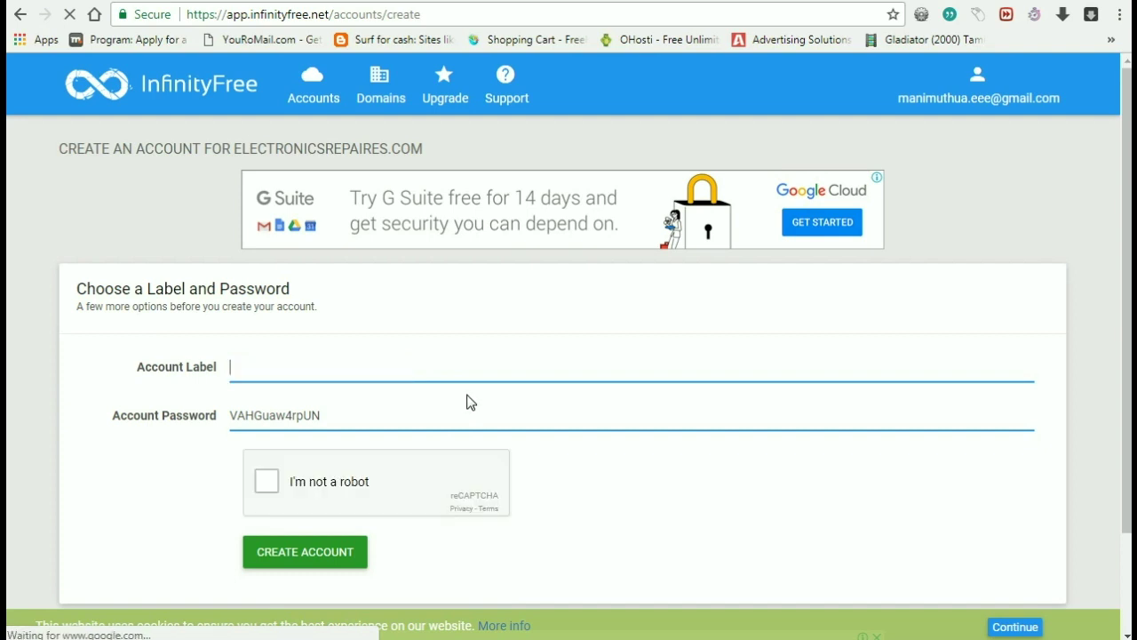
pyautogui.write('Electronics')
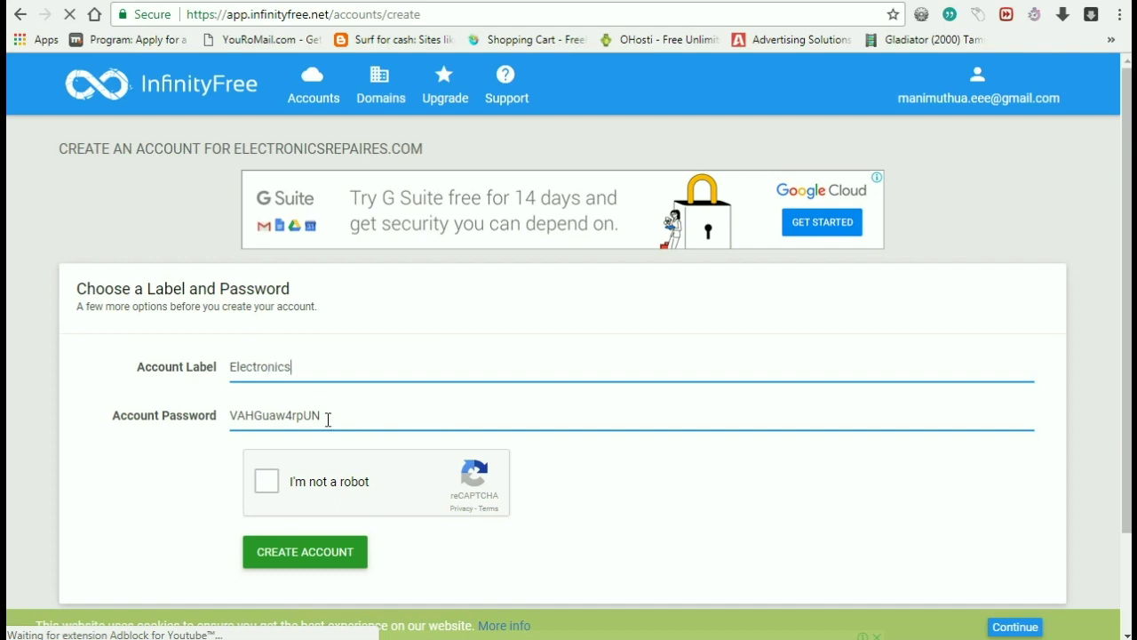
pyautogui.moveTo(320, 413); pyautogui.dragTo(238, 419)
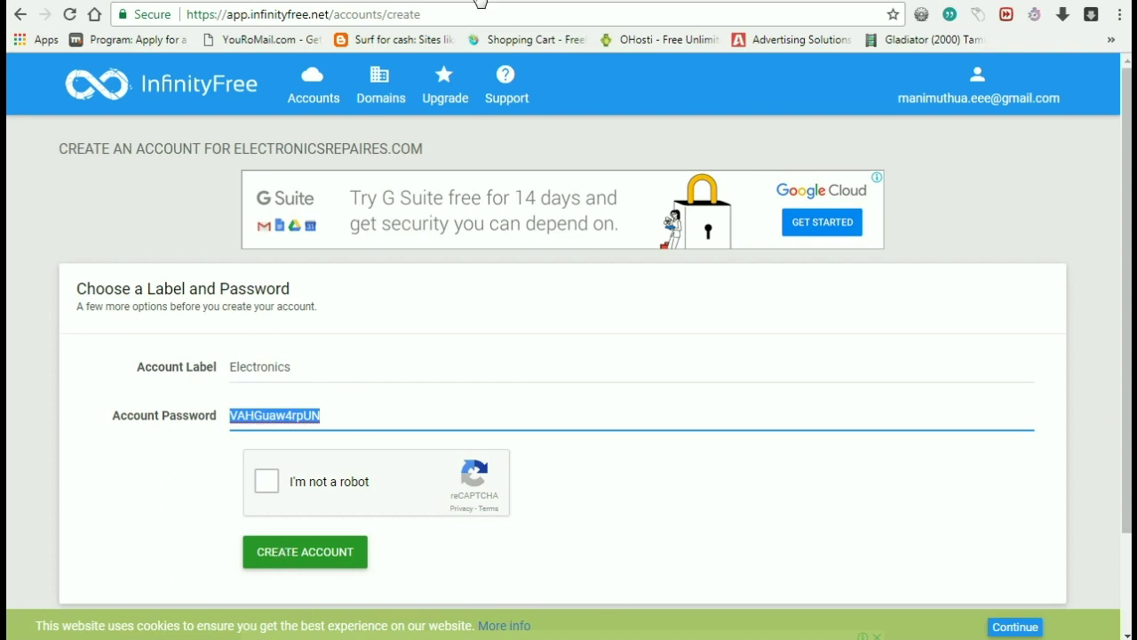
pyautogui.click(21, 17)
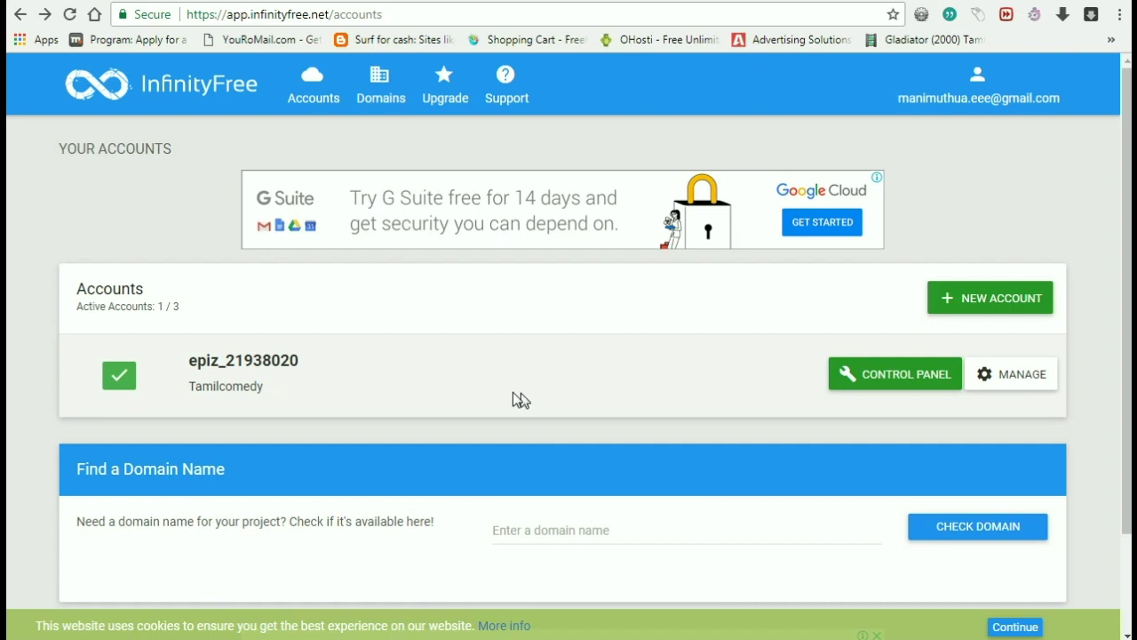
# Open the hosting account's cPanel and look over its address and account statistics.
pyautogui.click(920, 378)
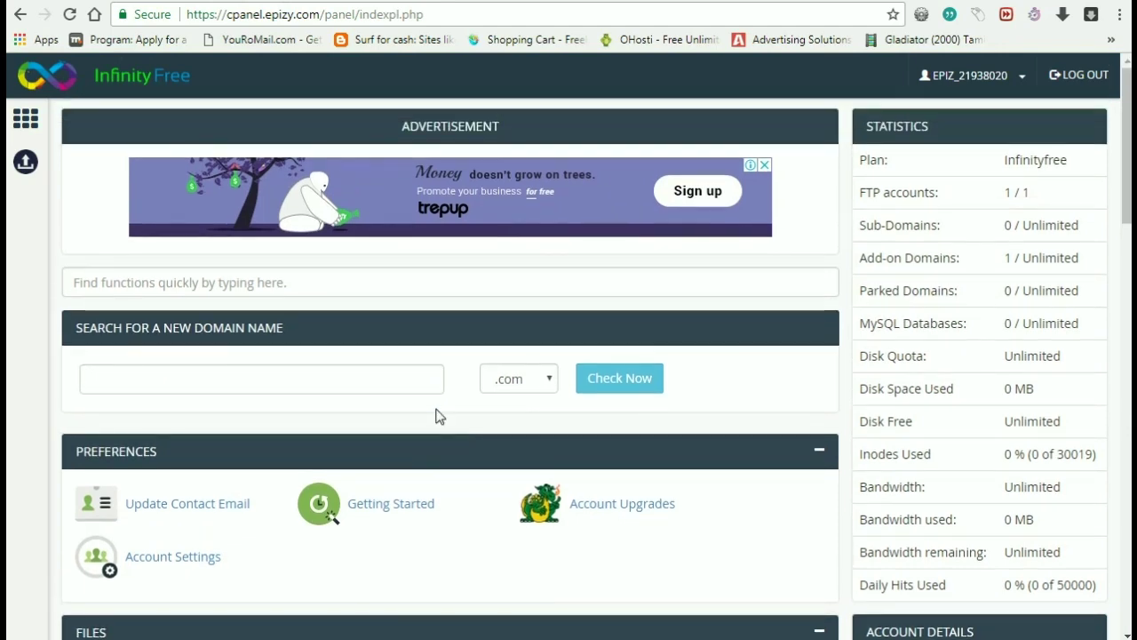
pyautogui.scroll(-4, 438, 417)
pyautogui.scroll(-4, 481, 435)
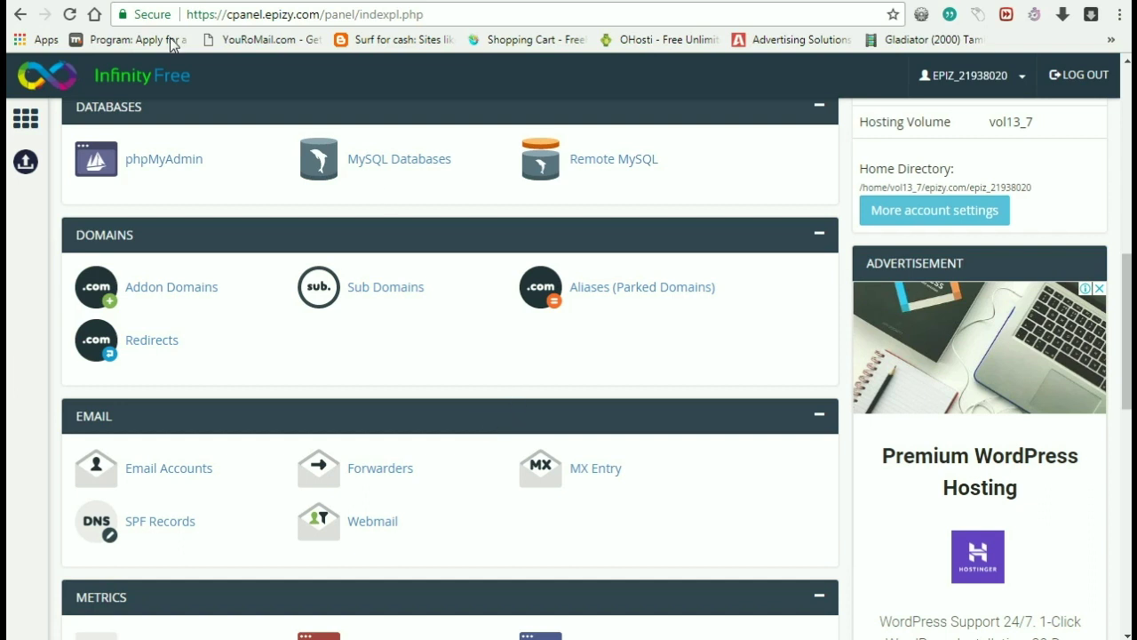
pyautogui.doubleClick(210, 18)
pyautogui.click(441, 344)
pyautogui.scroll(6, 504, 433)
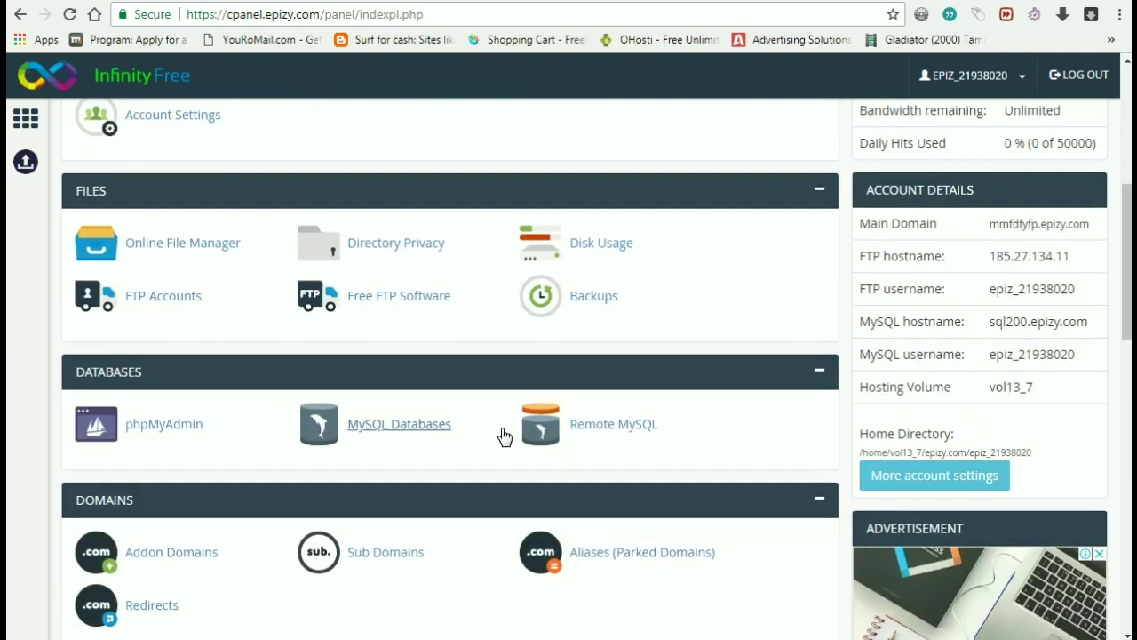
pyautogui.scroll(2, 502, 433)
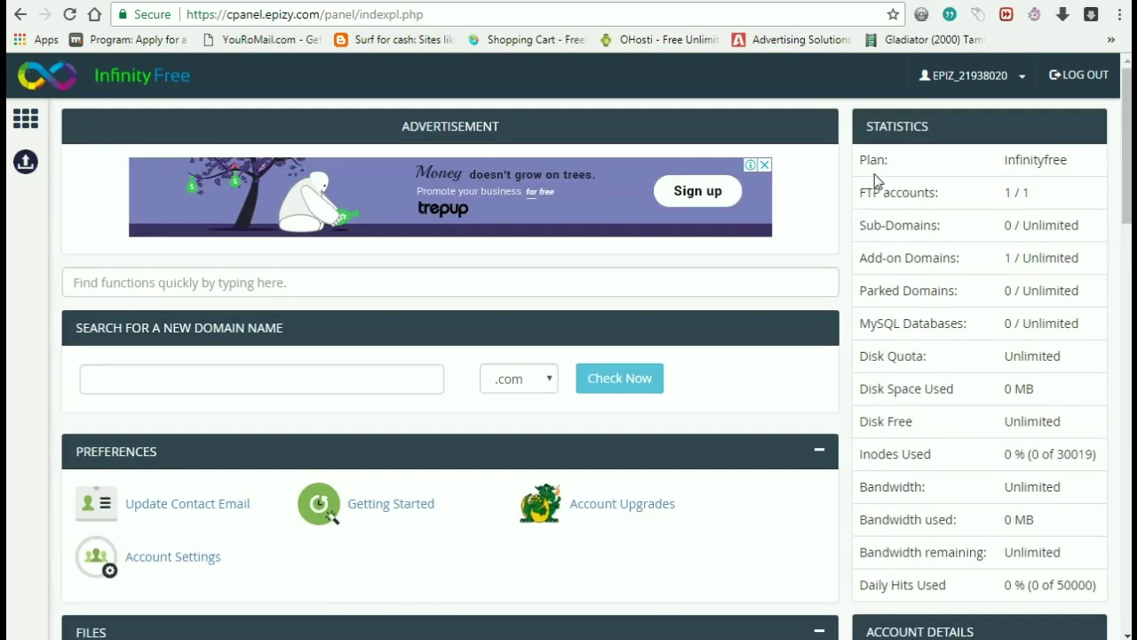
pyautogui.moveTo(867, 160); pyautogui.dragTo(891, 192)
pyautogui.moveTo(1003, 391); pyautogui.dragTo(1065, 537)
pyautogui.click(1068, 536)
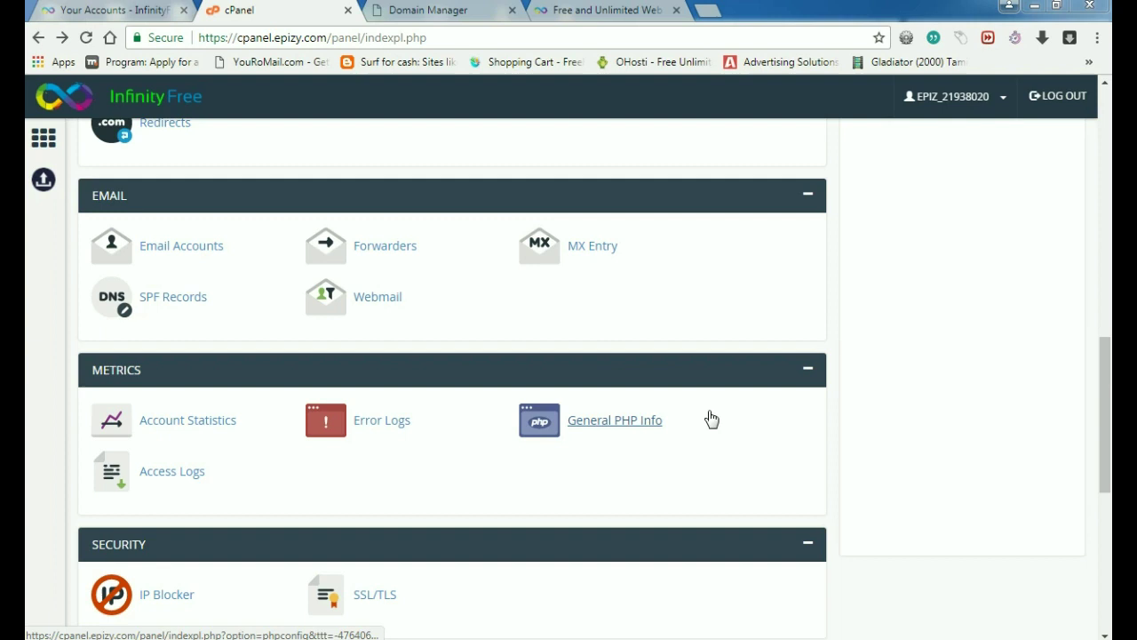
# Close the accidental googleadservices ad tab and launch the Softaculous Apps Installer.
pyautogui.click(961, 293)
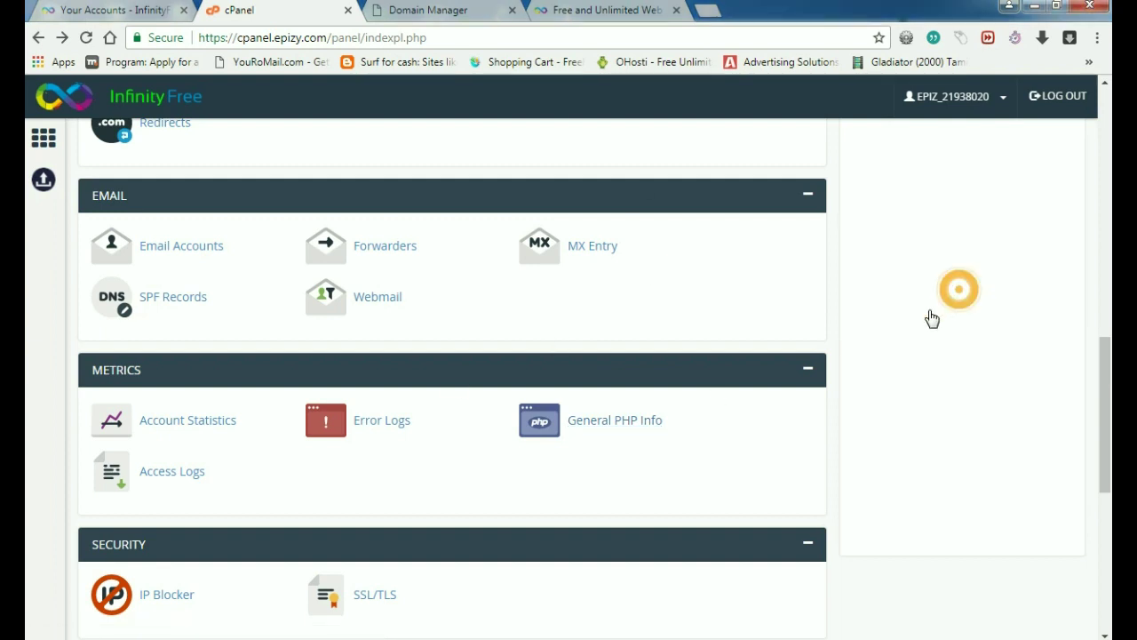
pyautogui.click(972, 401)
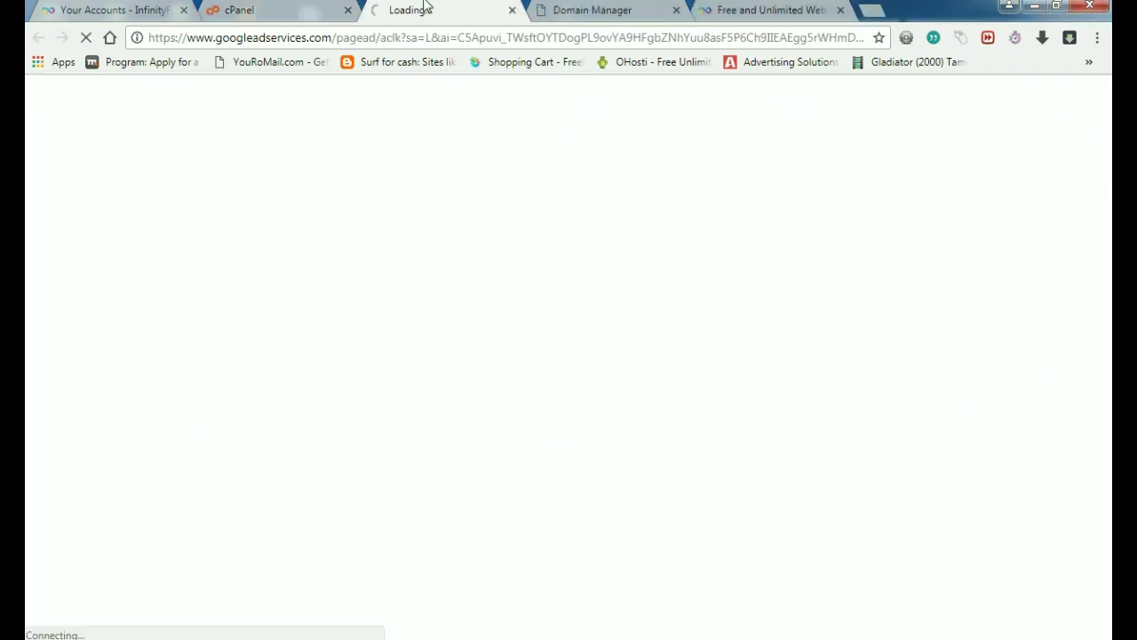
pyautogui.click(512, 10)
pyautogui.scroll(-3, 667, 432)
pyautogui.scroll(-2, 563, 370)
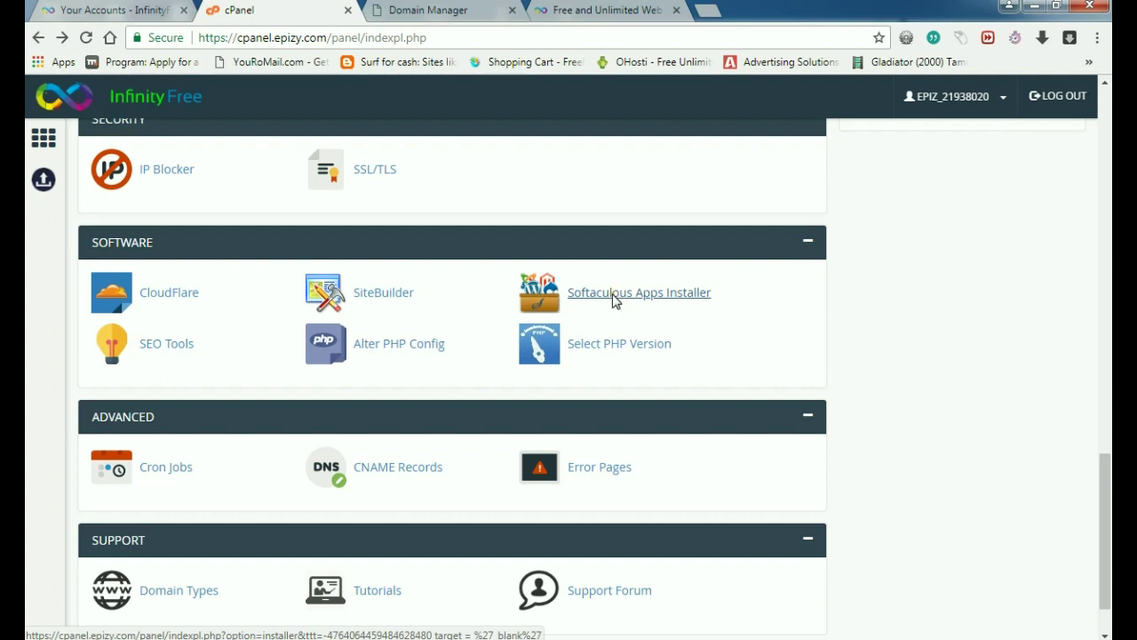
pyautogui.click(616, 297)
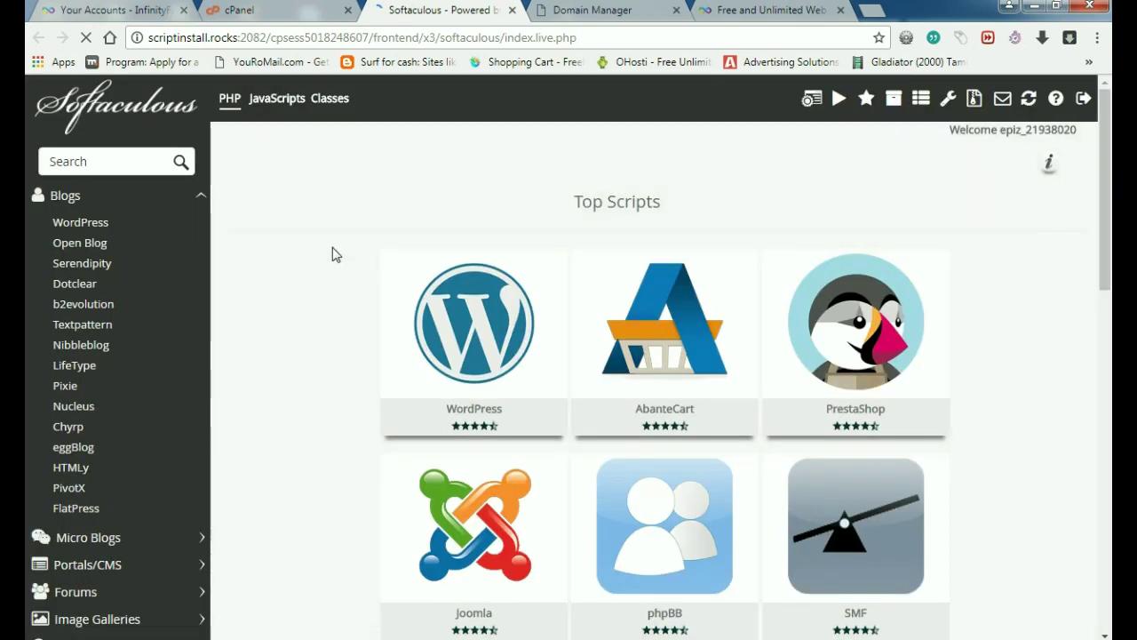
# Start a WordPress installation from the Top Scripts tile in Softaculous.
pyautogui.moveTo(502, 368)
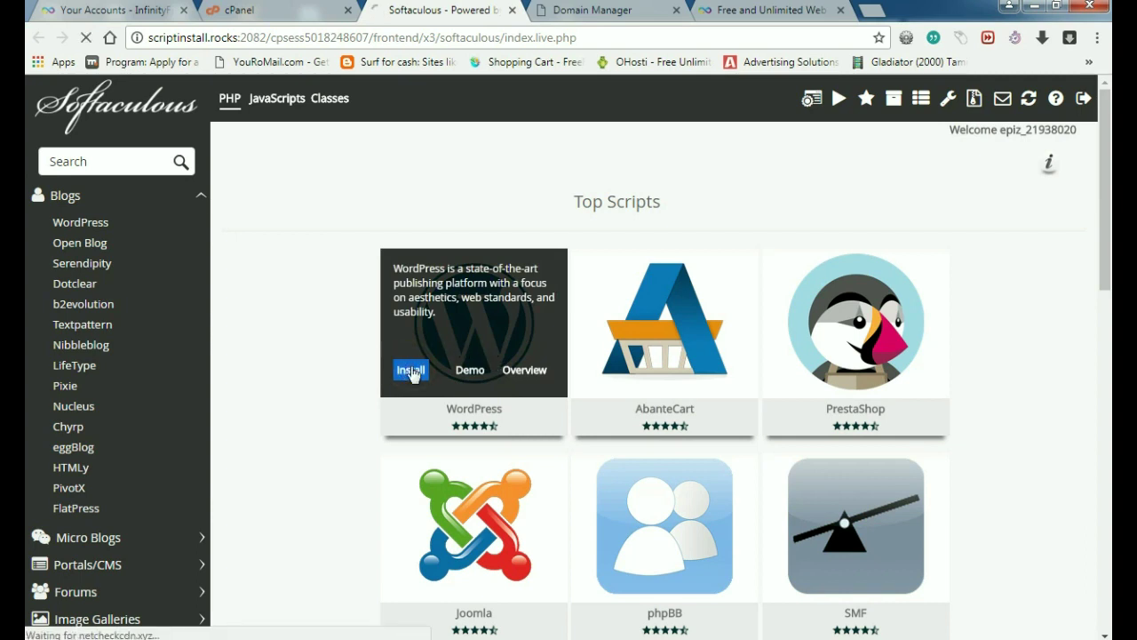
pyautogui.click(411, 372)
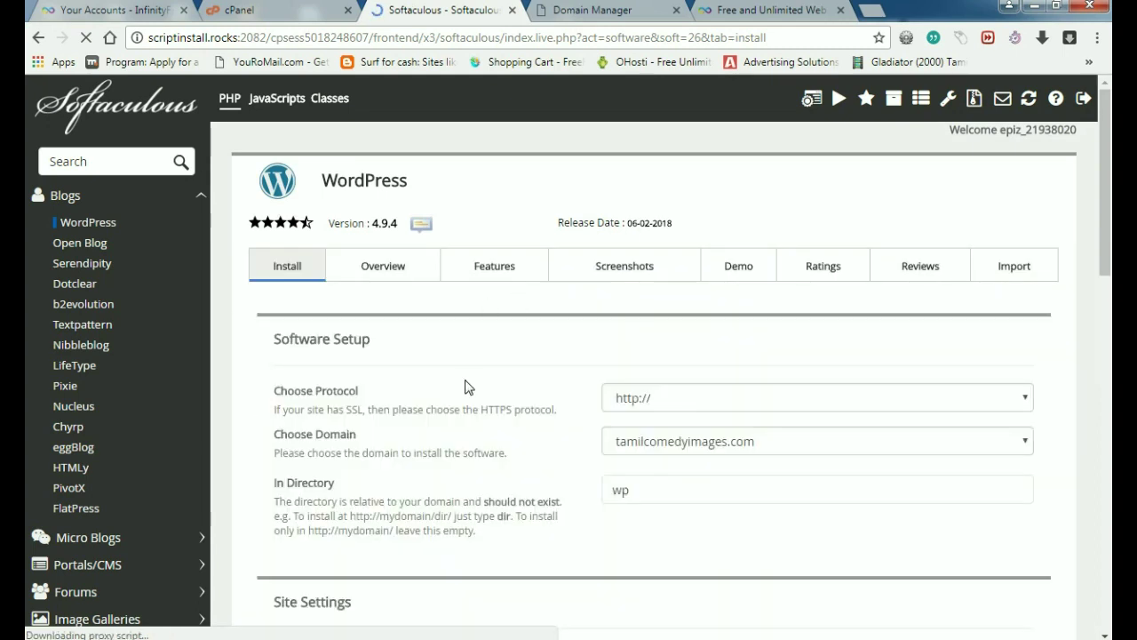
pyautogui.scroll(-2, 468, 388)
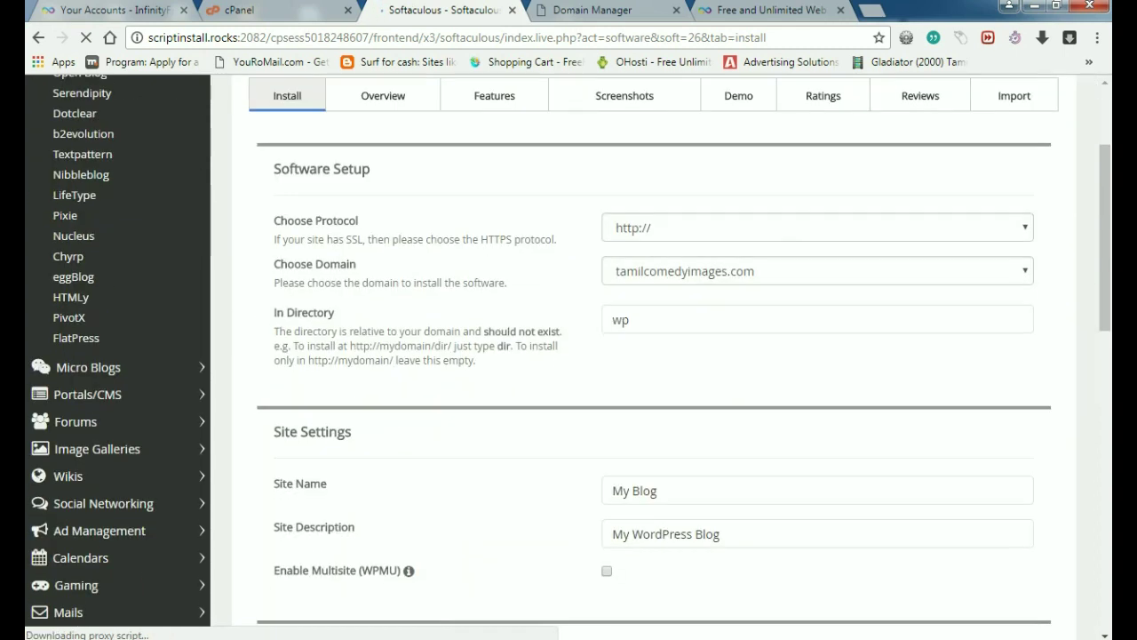
pyautogui.doubleClick(326, 313)
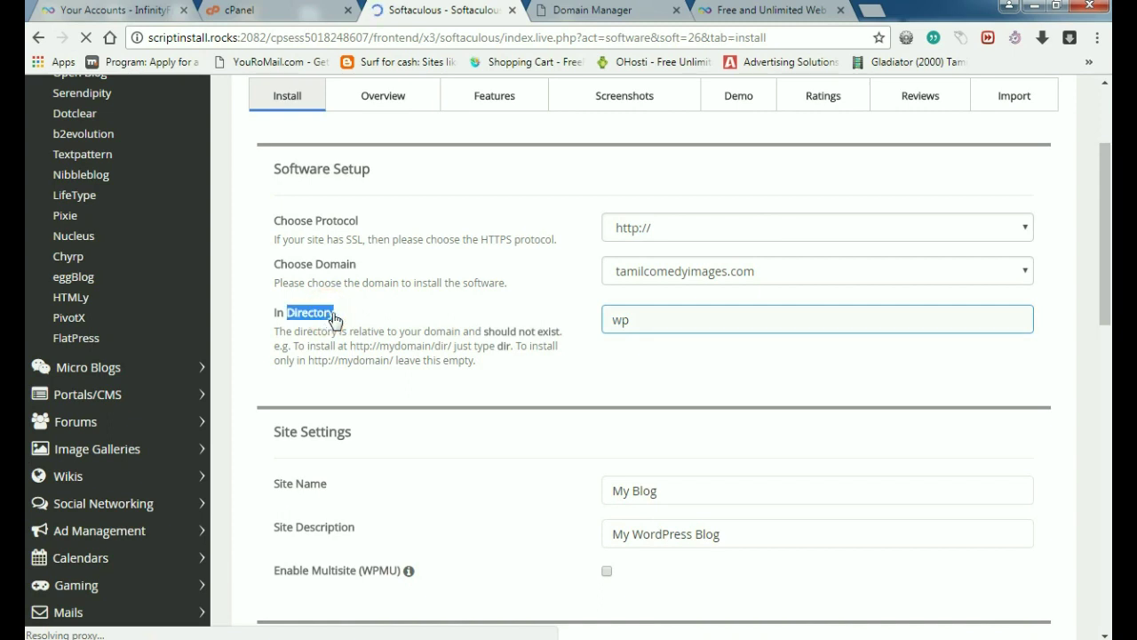
pyautogui.click(396, 311)
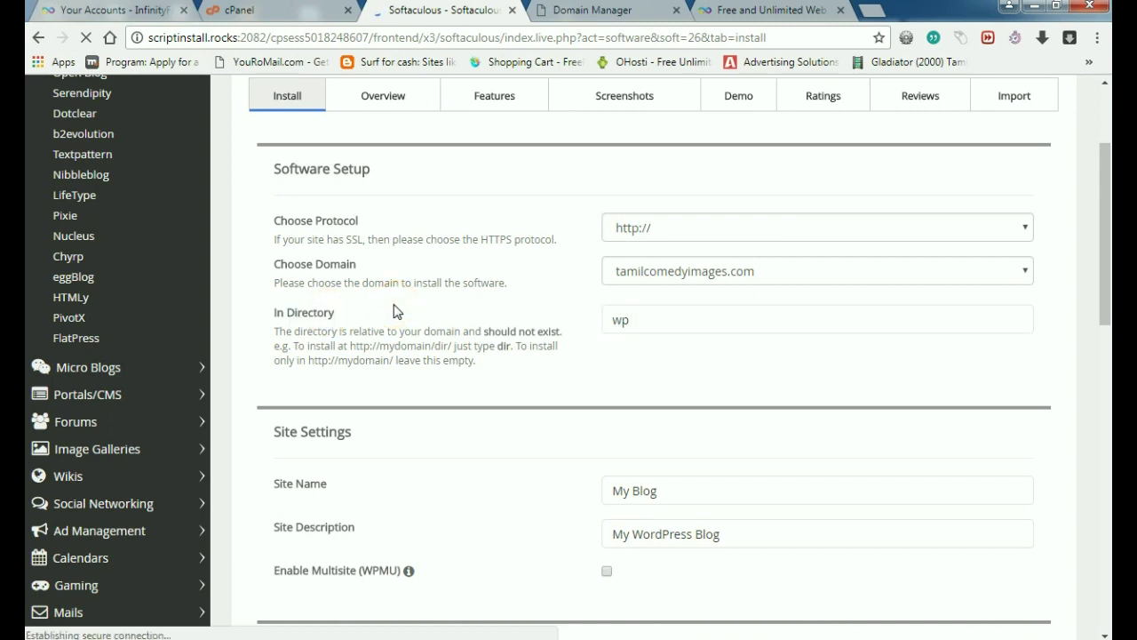
pyautogui.click(673, 322)
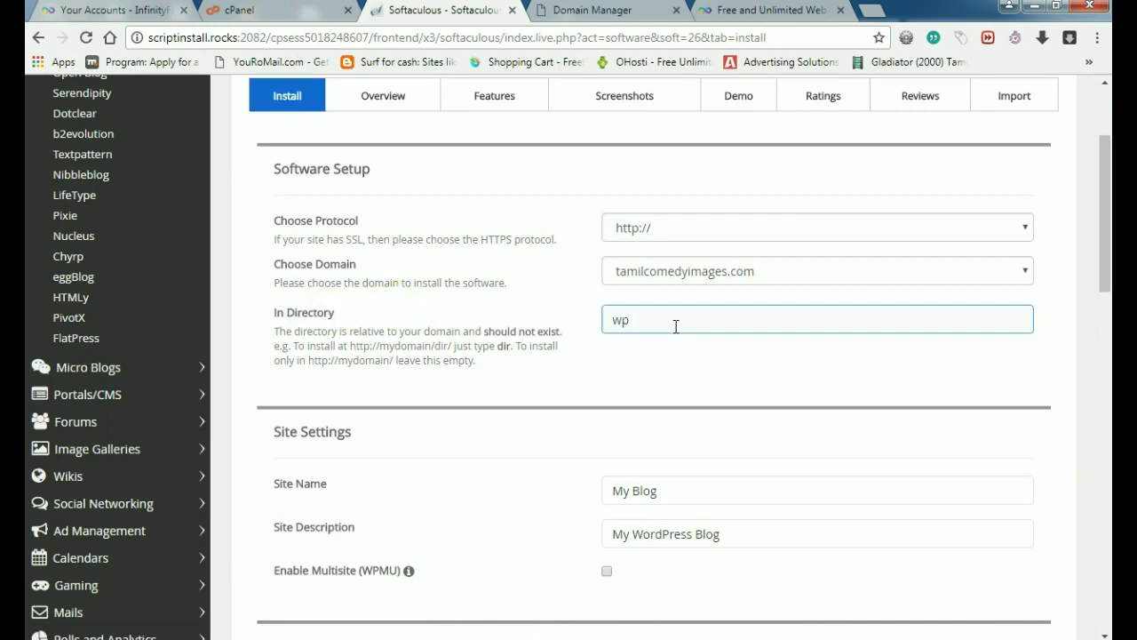
pyautogui.doubleClick(672, 323)
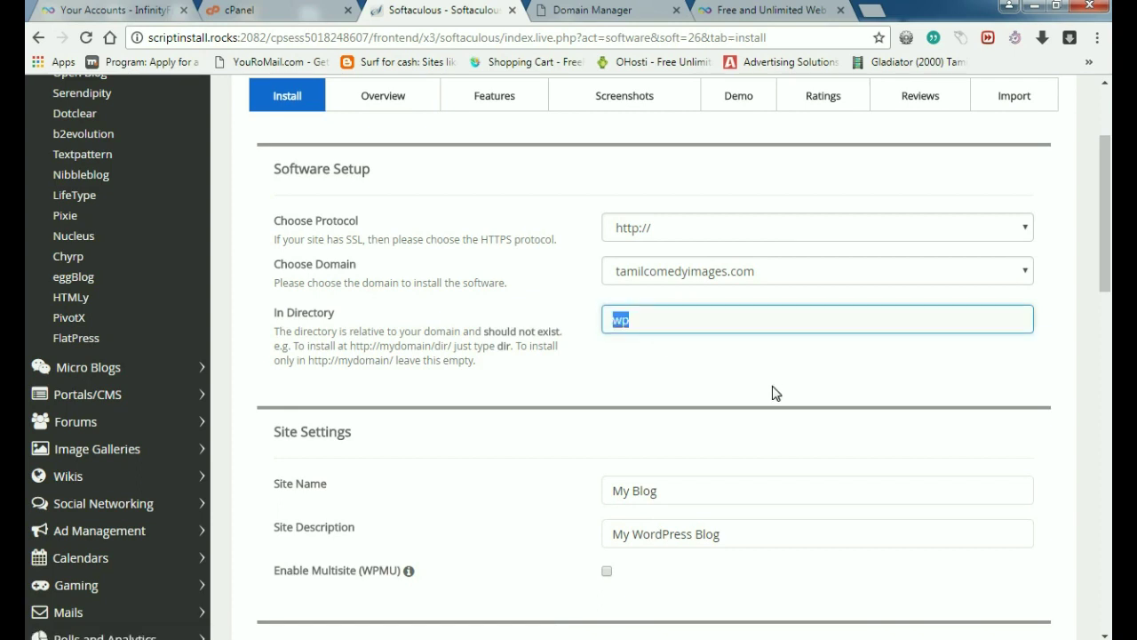
pyautogui.press('BackSpace')
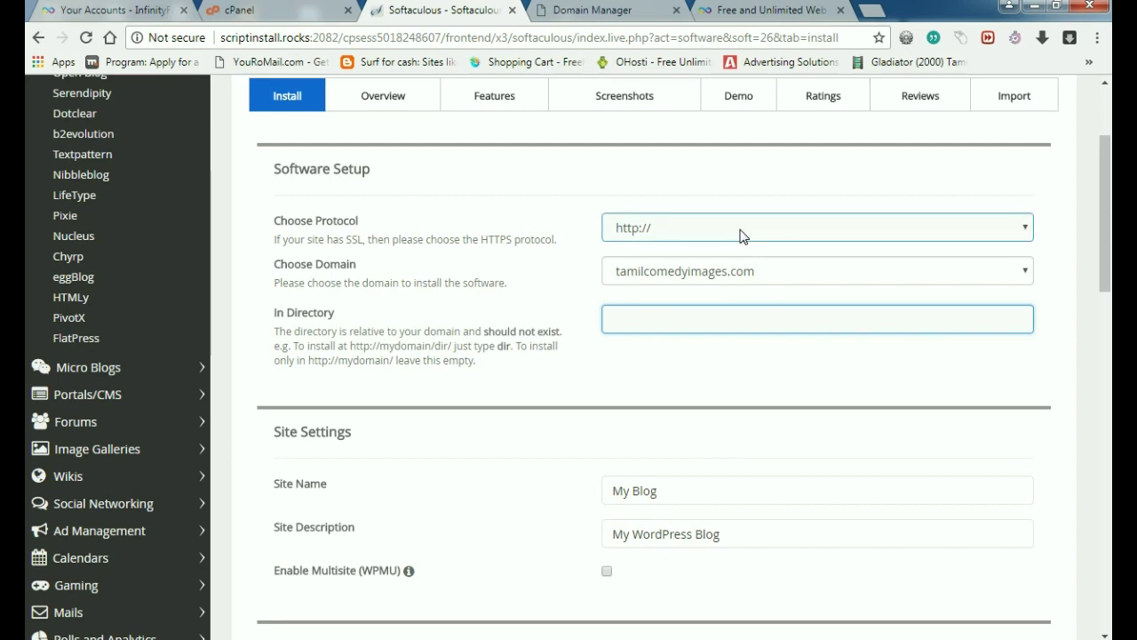
pyautogui.click(740, 229)
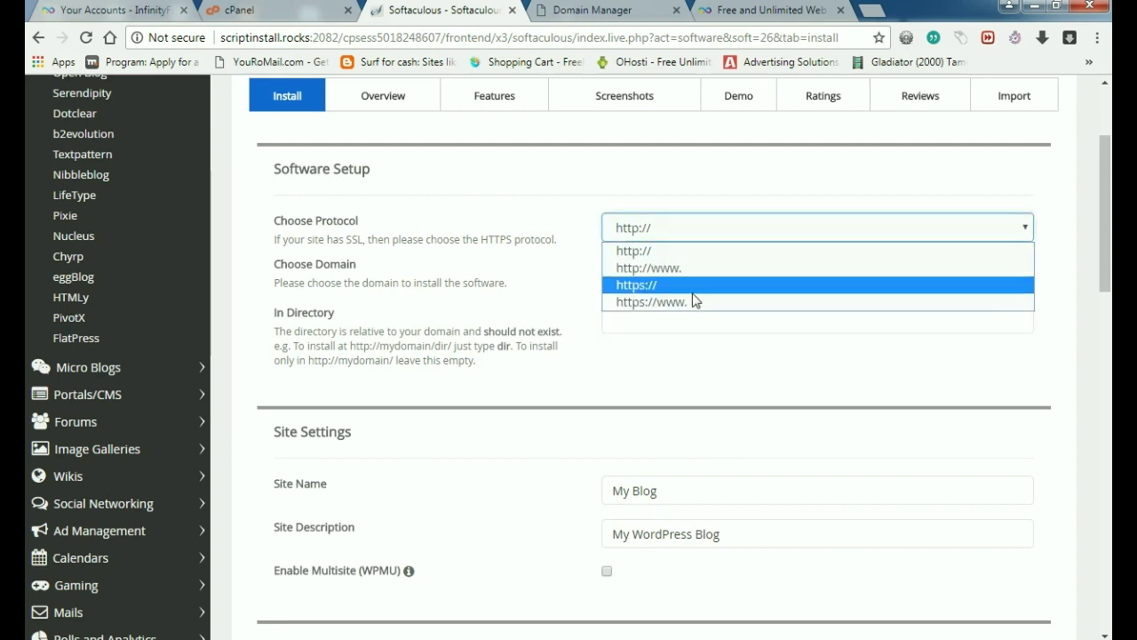
pyautogui.click(669, 253)
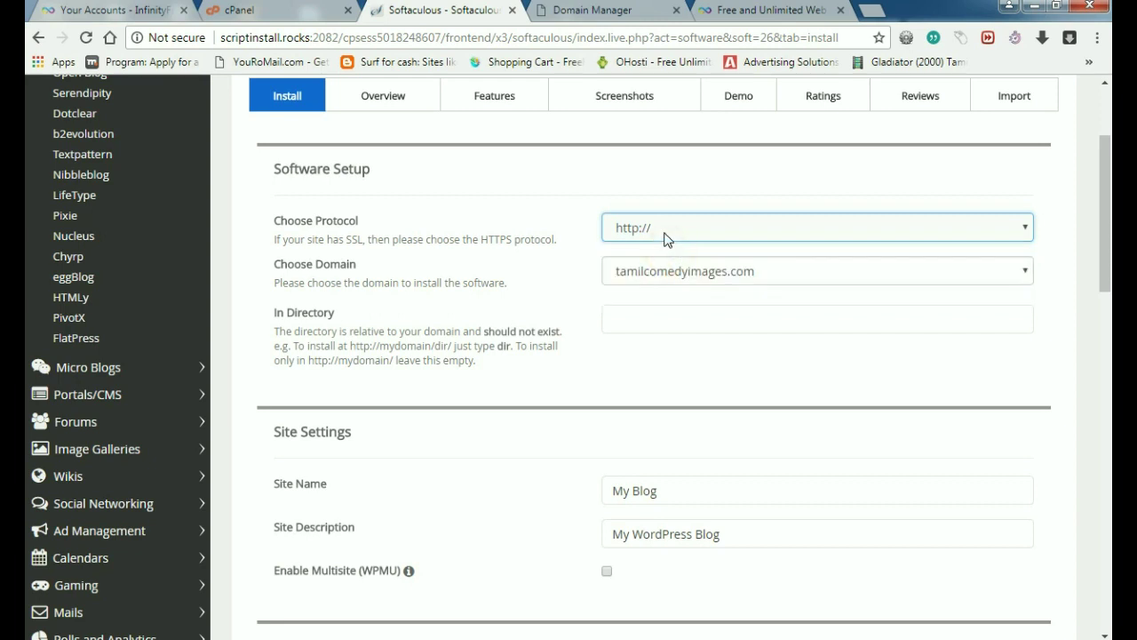
pyautogui.scroll(-2, 532, 434)
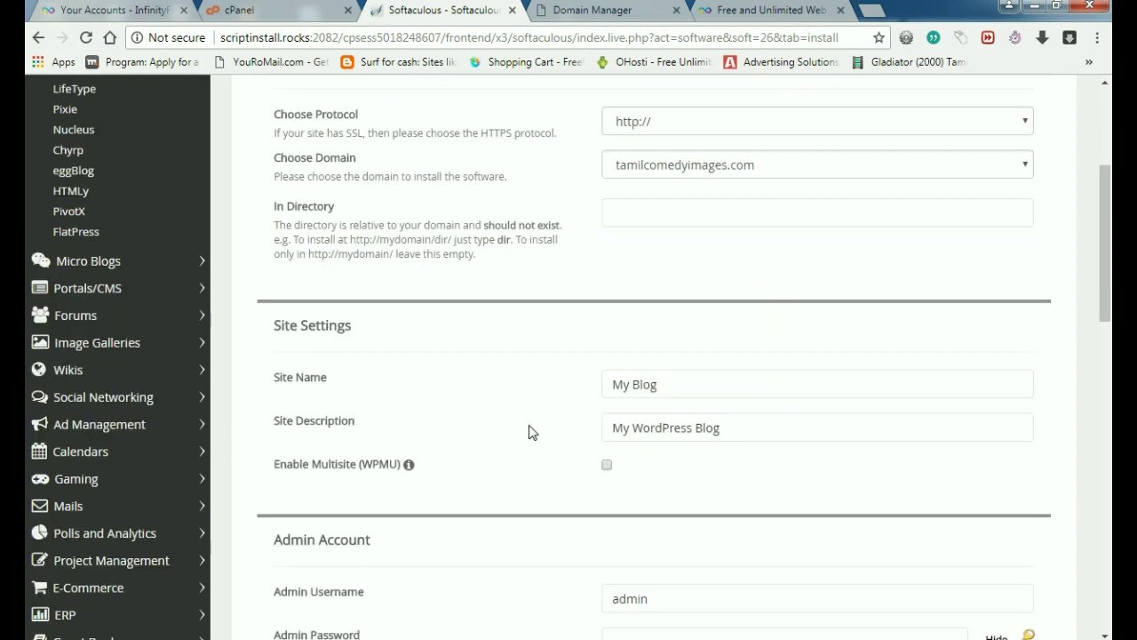
# Check the My Blog site name and description, and replace the default admin password.
pyautogui.click(662, 321)
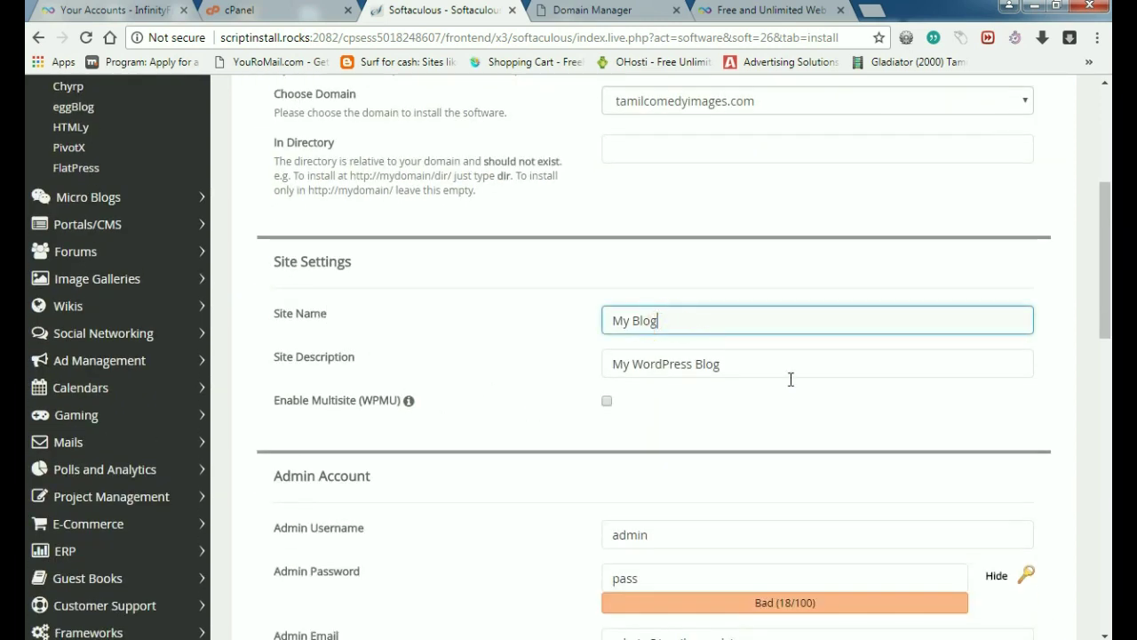
pyautogui.click(769, 364)
pyautogui.scroll(-2, 560, 373)
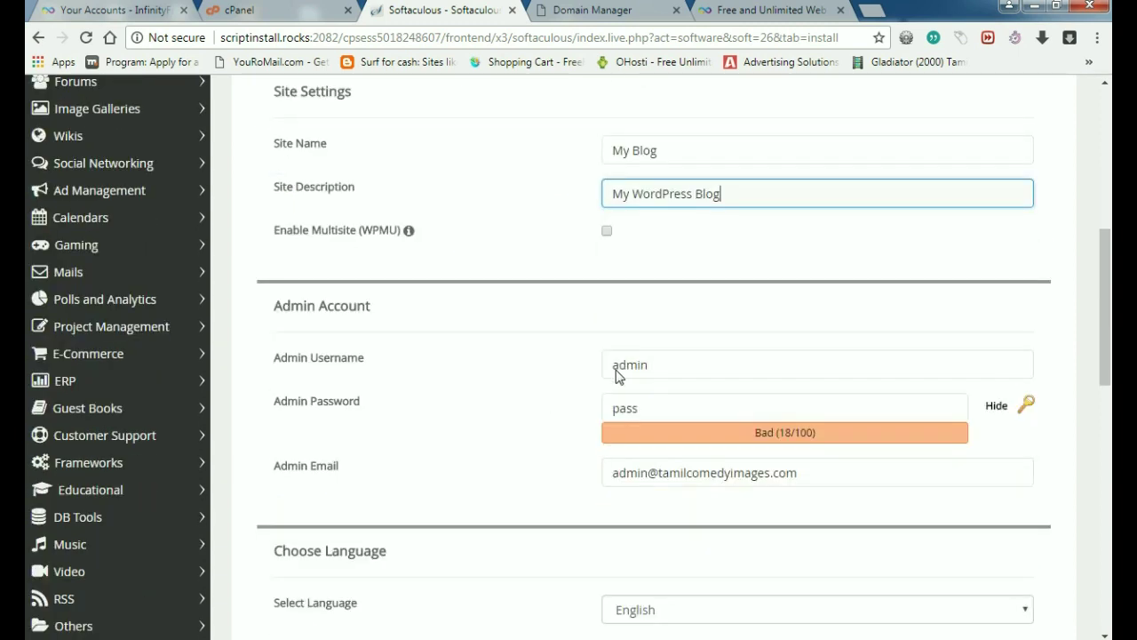
pyautogui.moveTo(675, 411); pyautogui.dragTo(559, 424)
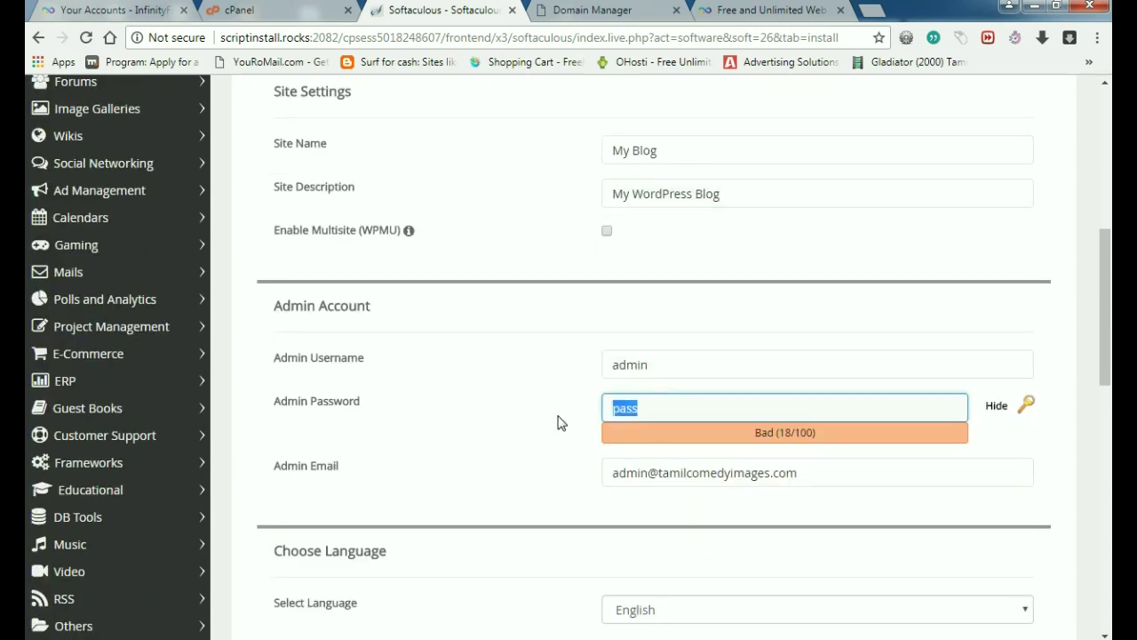
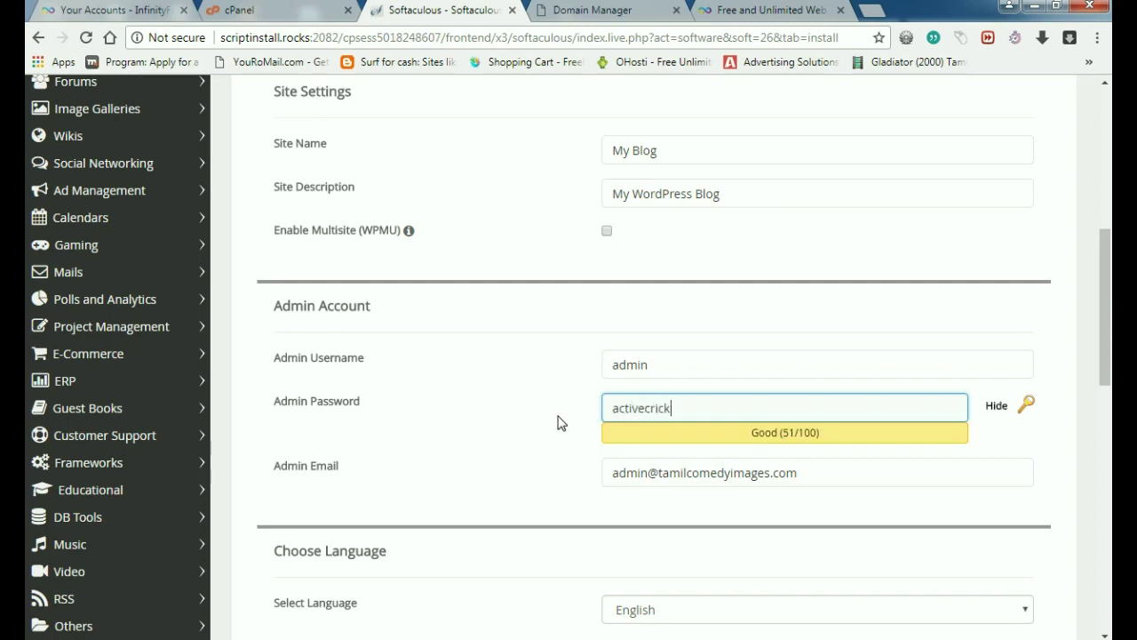
pyautogui.click(551, 450)
pyautogui.scroll(-2, 545, 458)
# Change the admin e-mail to the owner's address and enable Limit Login Attempts (Loginizer).
pyautogui.click(720, 296)
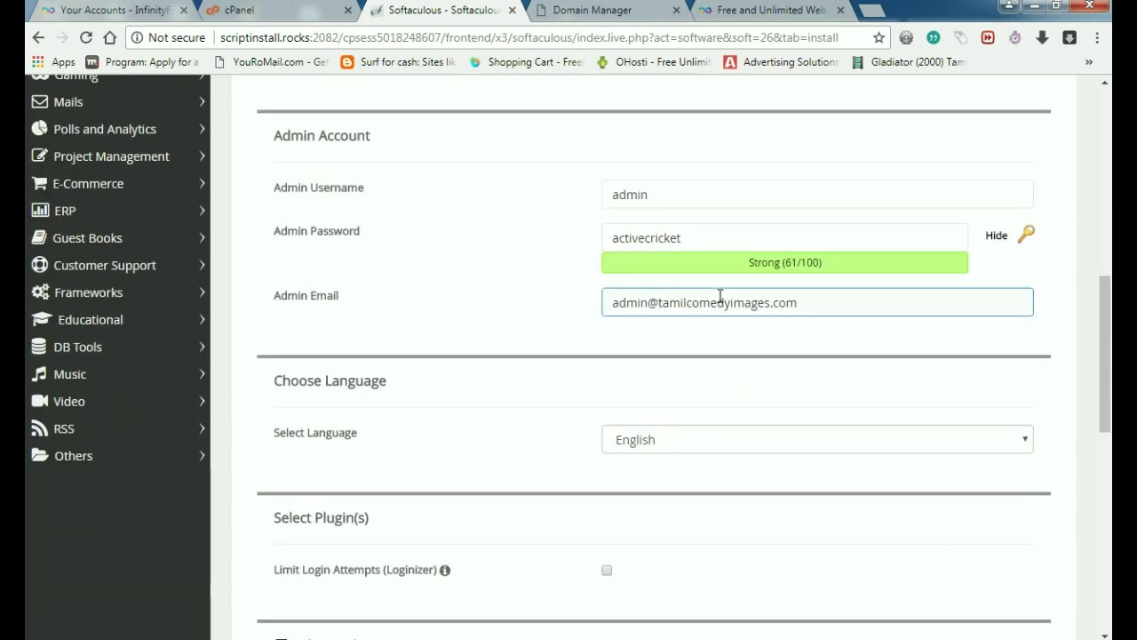
pyautogui.doubleClick(717, 302)
pyautogui.tripleClick(827, 299)
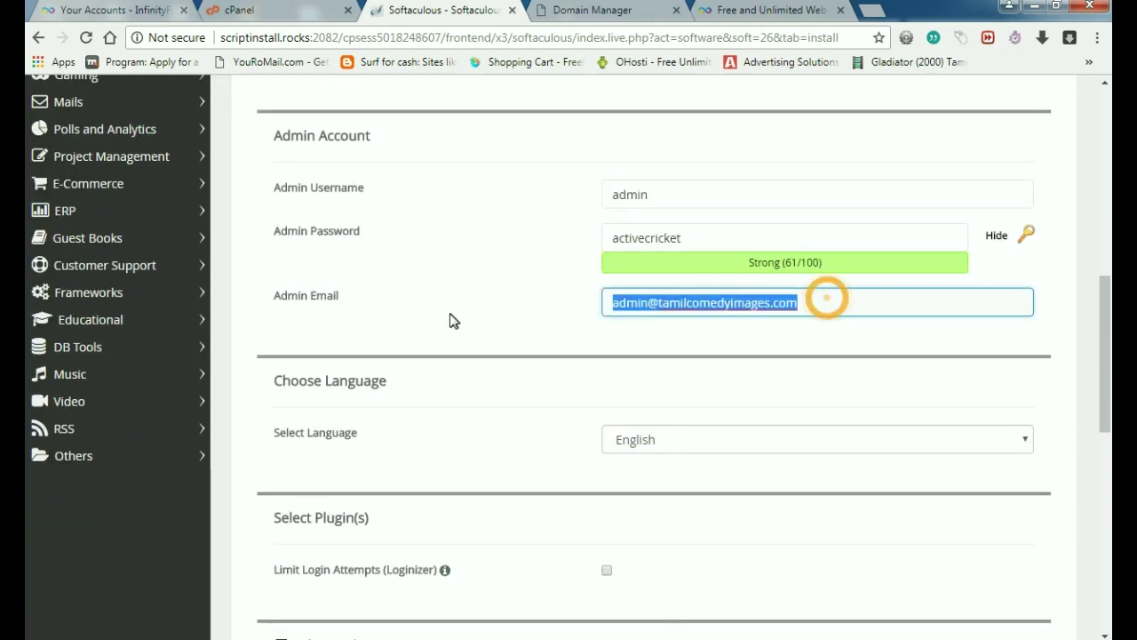
pyautogui.write('leo')
pyautogui.press('Down')
pyautogui.press('Return')
pyautogui.click(451, 311)
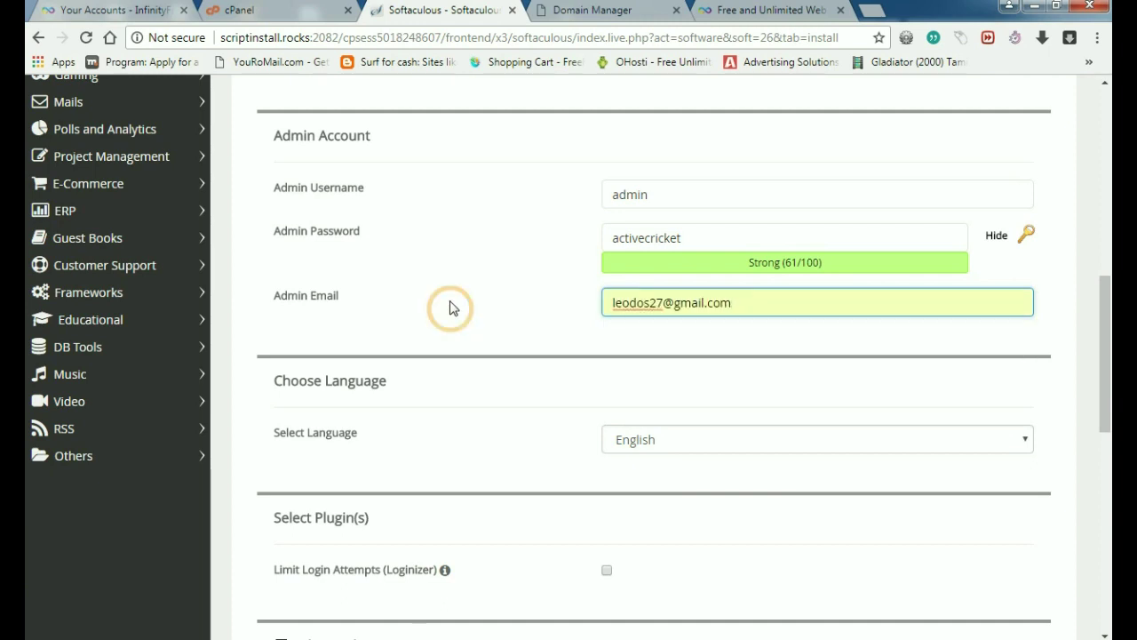
pyautogui.scroll(-2, 479, 439)
pyautogui.click(606, 400)
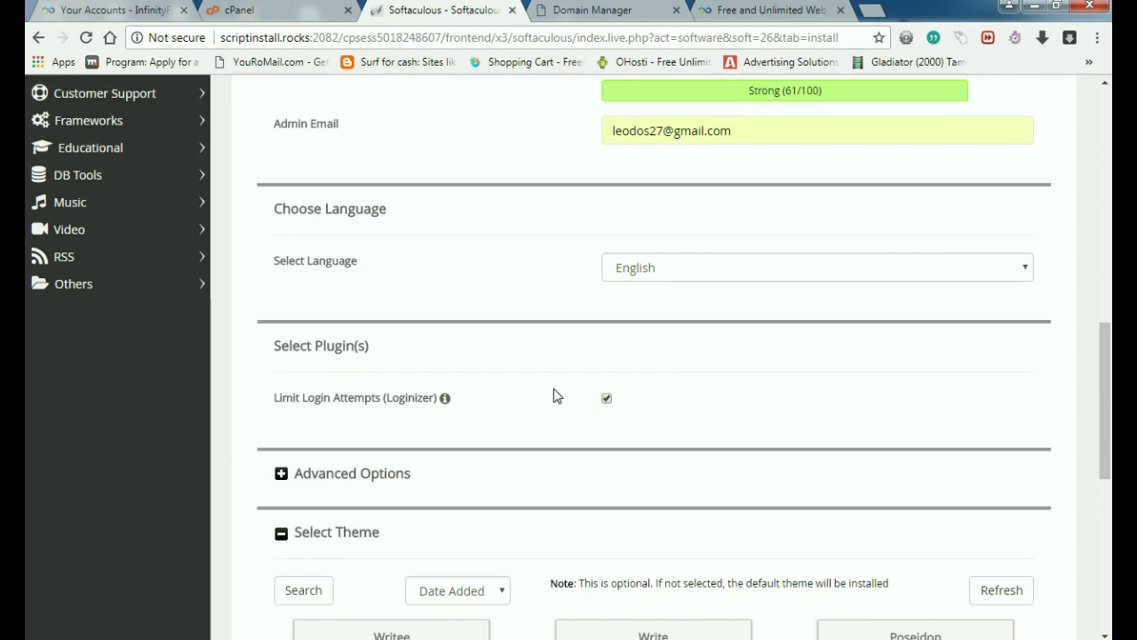
pyautogui.scroll(-5, 553, 382)
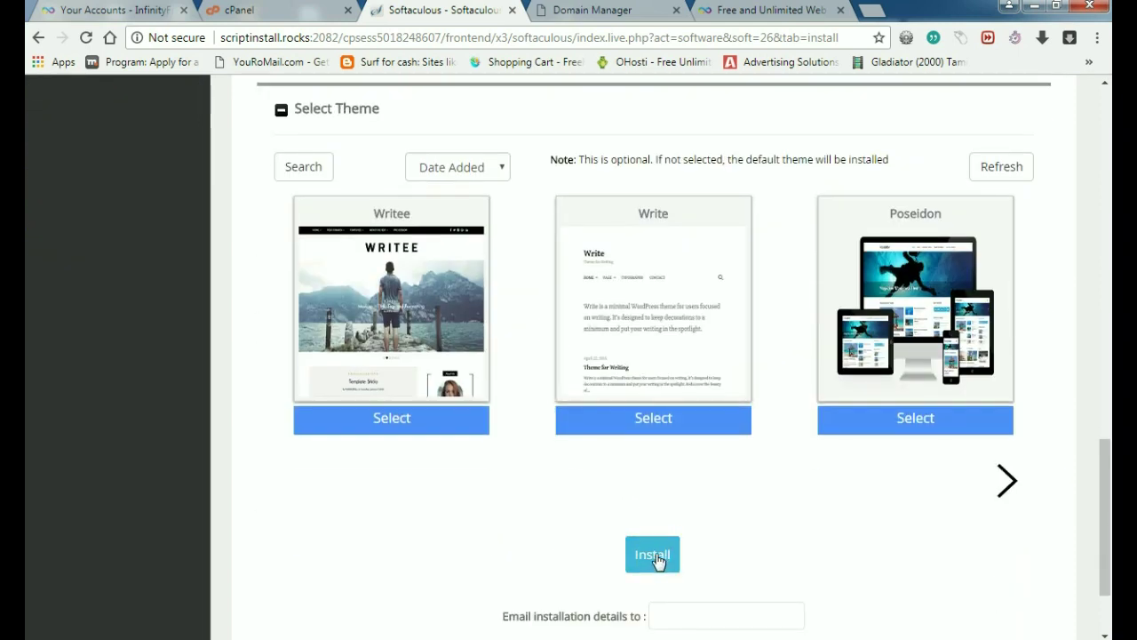
# Run the WordPress installation for tamilcomedyimages.com from the completed form.
pyautogui.click(658, 558)
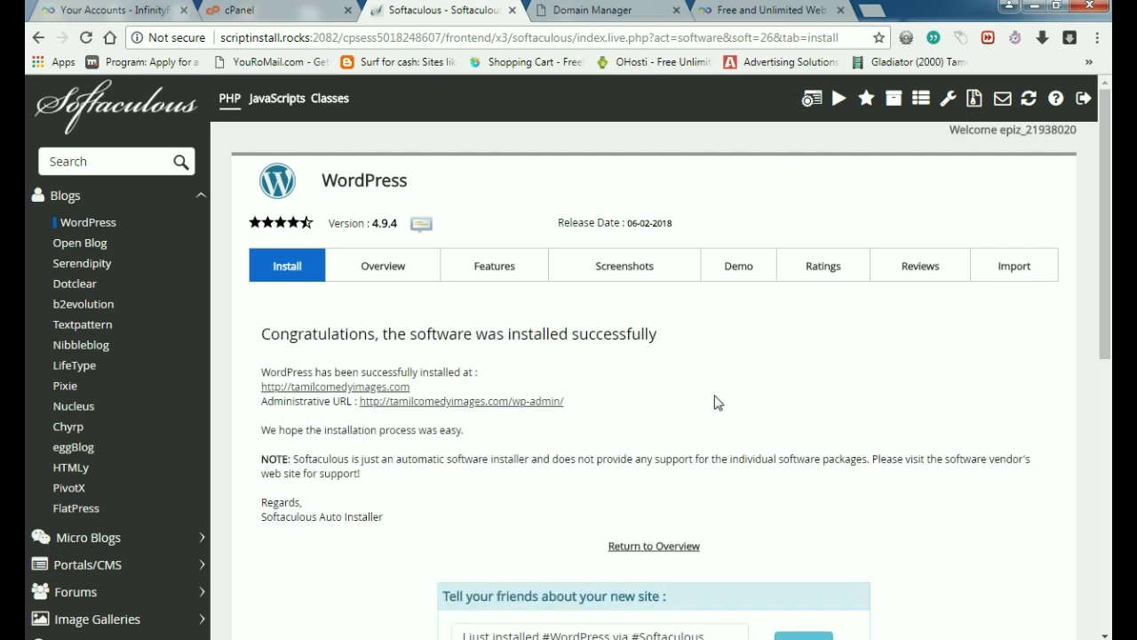
# Open the WordPress admin dashboard, then load the live My Blog site in a new tab.
pyautogui.click(483, 402)
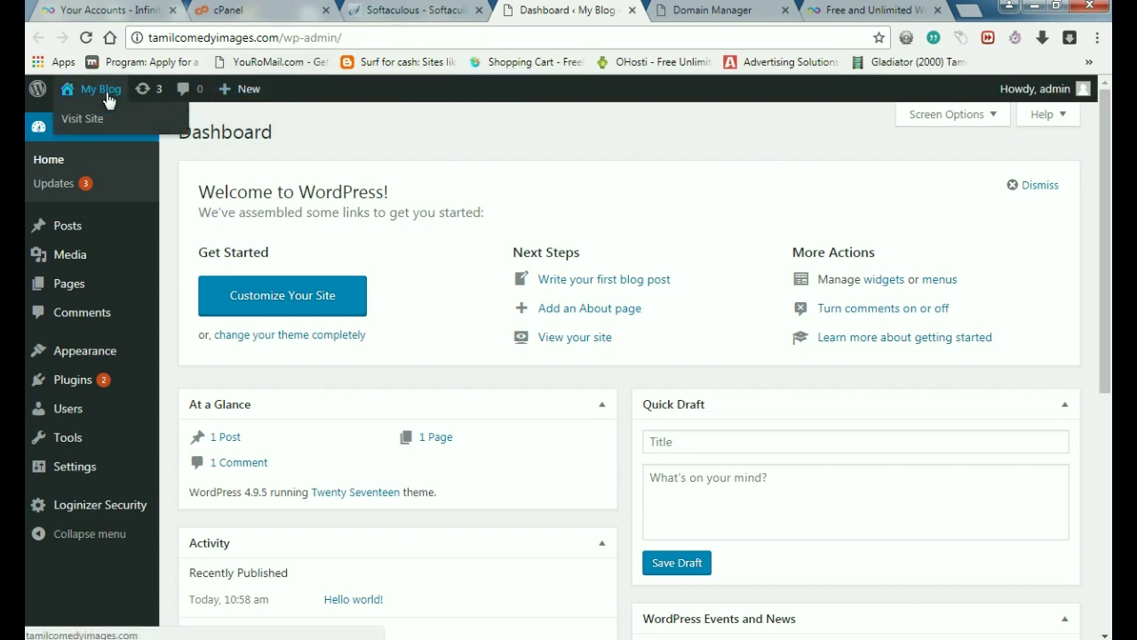
pyautogui.moveTo(93, 89)
pyautogui.rightClick(93, 119)
pyautogui.click(120, 128)
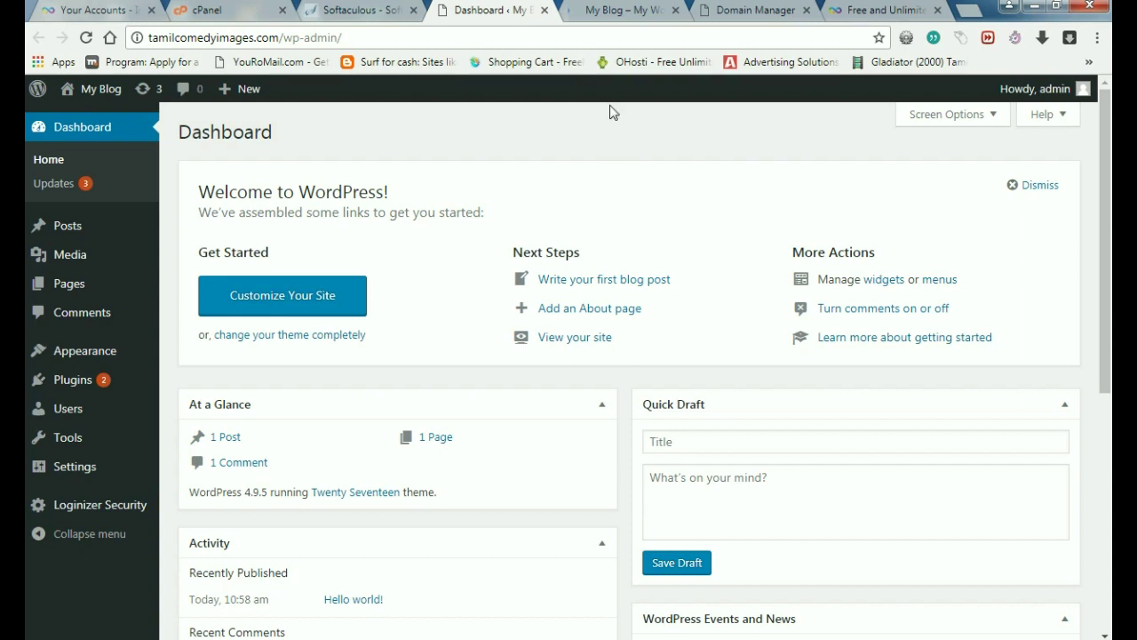
# View the live My Blog site, scrolling down to the April 2018 archive sidebar and back up.
pyautogui.click(616, 17)
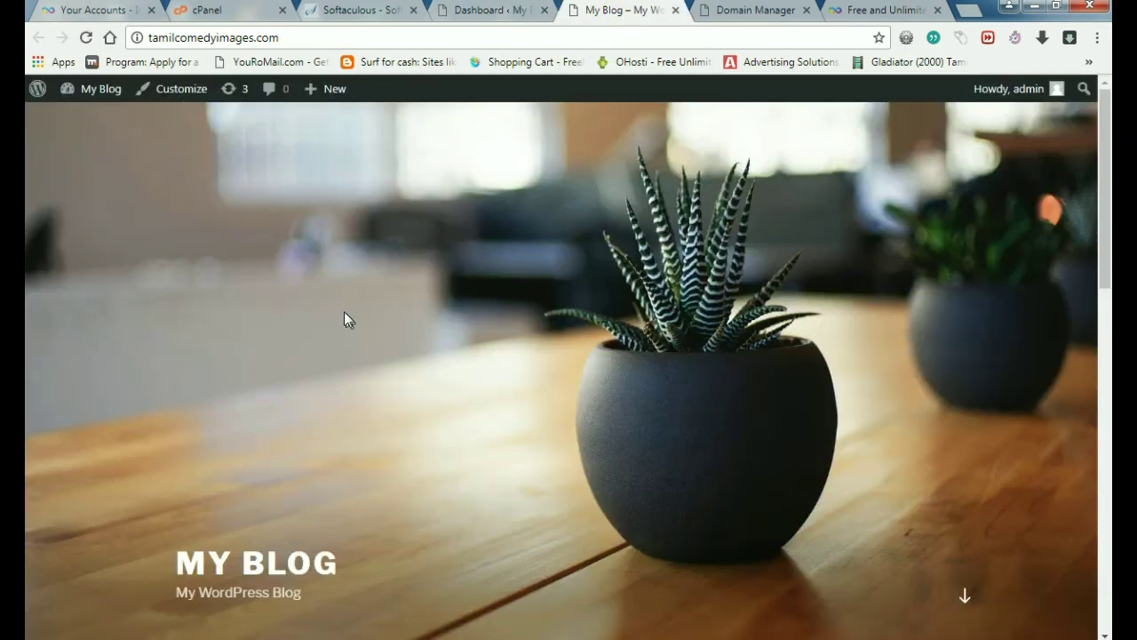
pyautogui.scroll(-10, 344, 313)
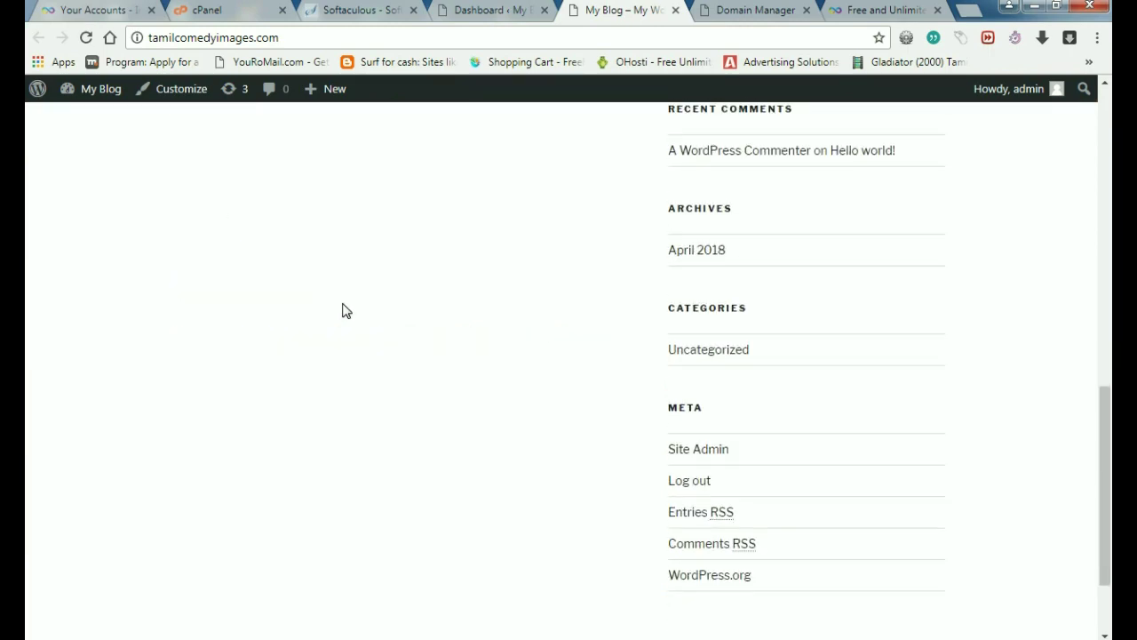
pyautogui.scroll(-2, 345, 310)
pyautogui.scroll(10, 343, 302)
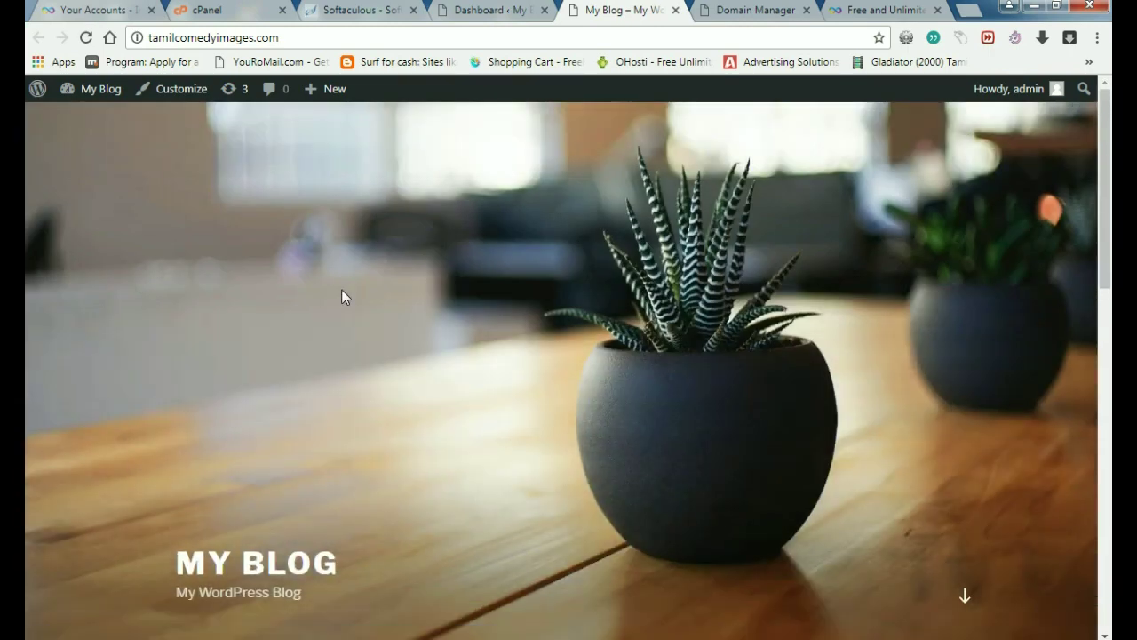